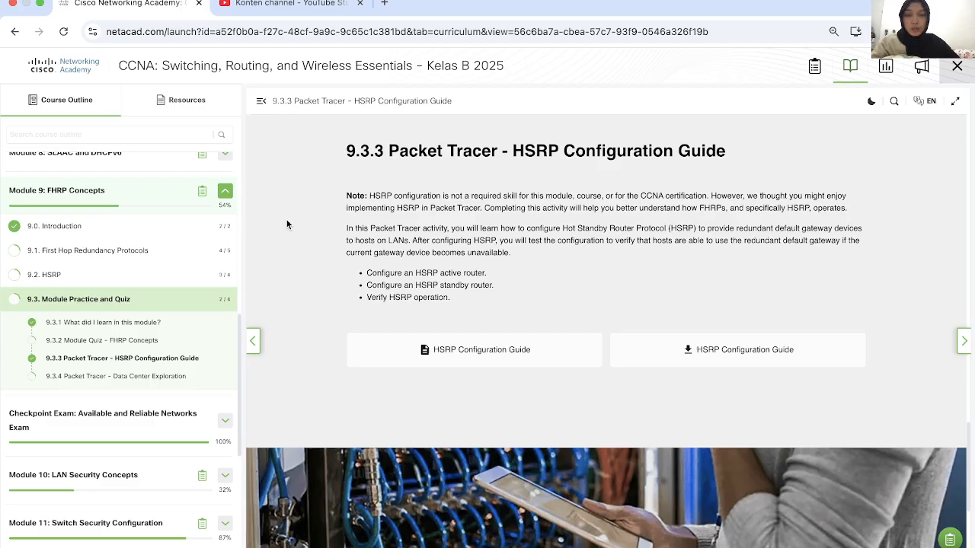
- Open the HSRP Configuration Guide PDF from section 9.3.3 and read its addressing table, objectives, scenario and Part 1 instructions
scroll(287, 224, up, 1)
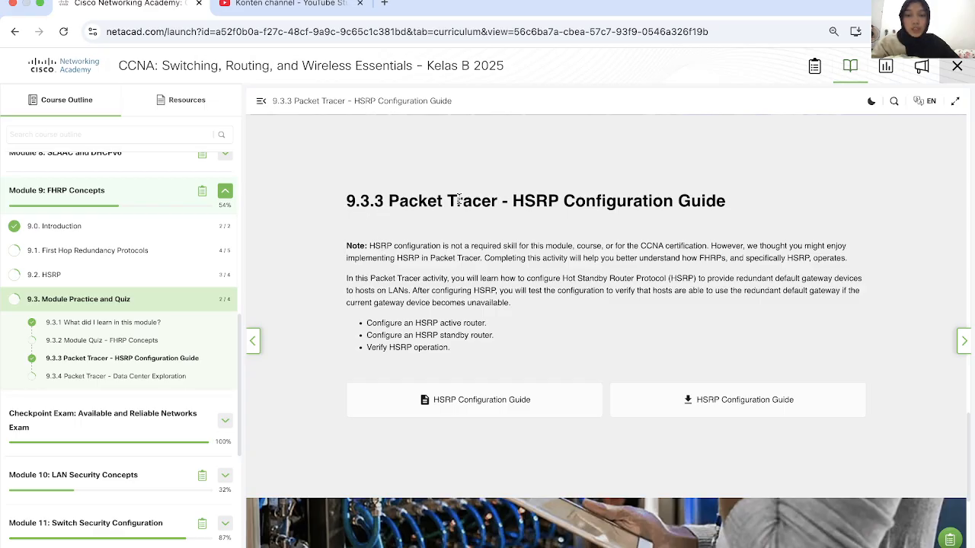
drag(342, 206, 838, 203)
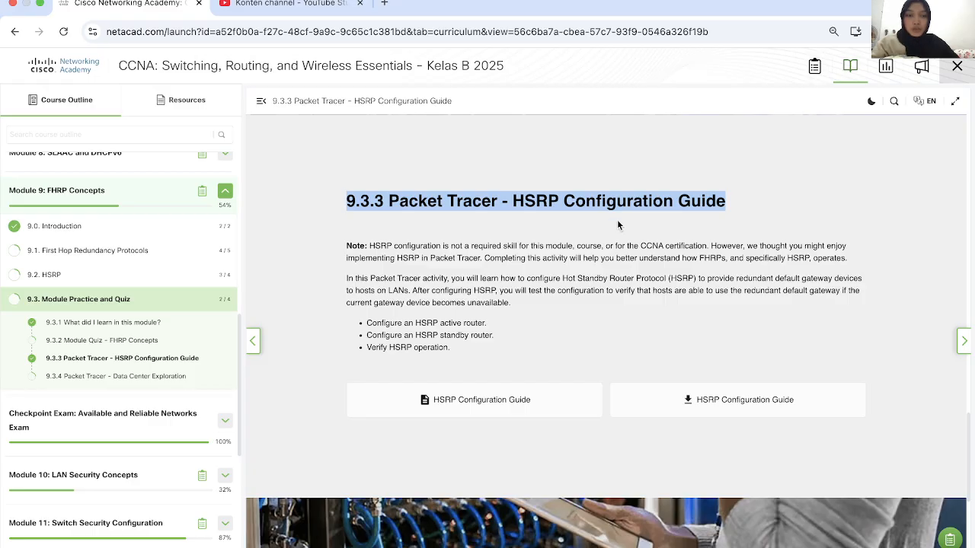
click(460, 402)
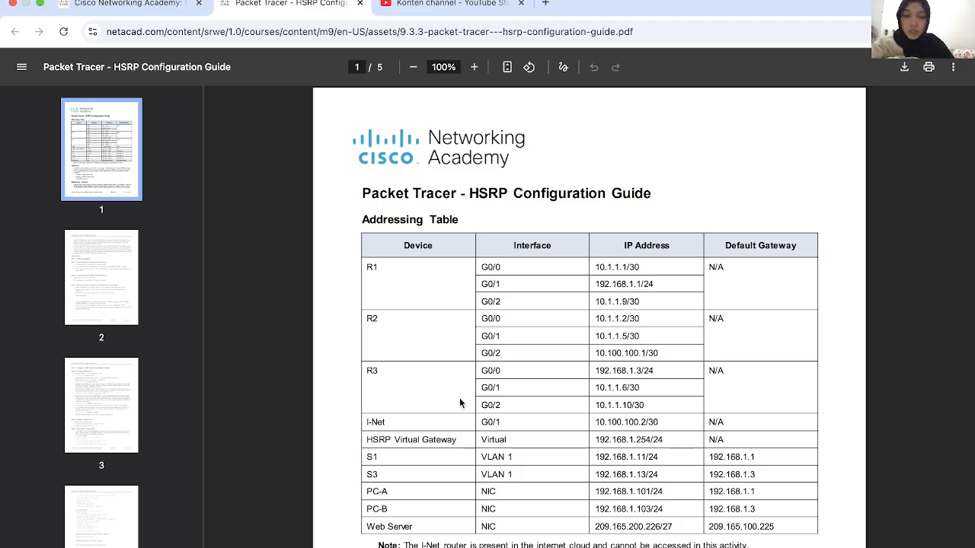
scroll(459, 402, down, 6)
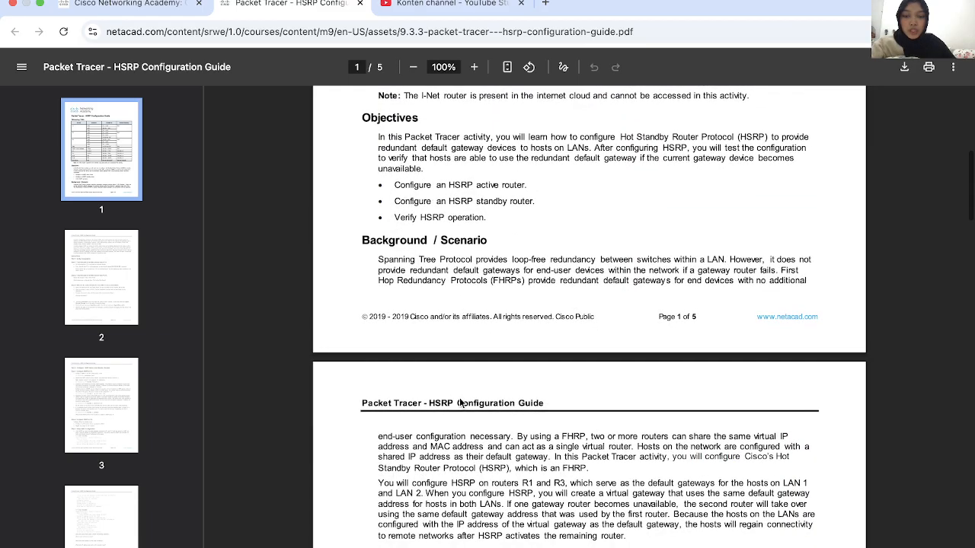
scroll(459, 402, down, 2)
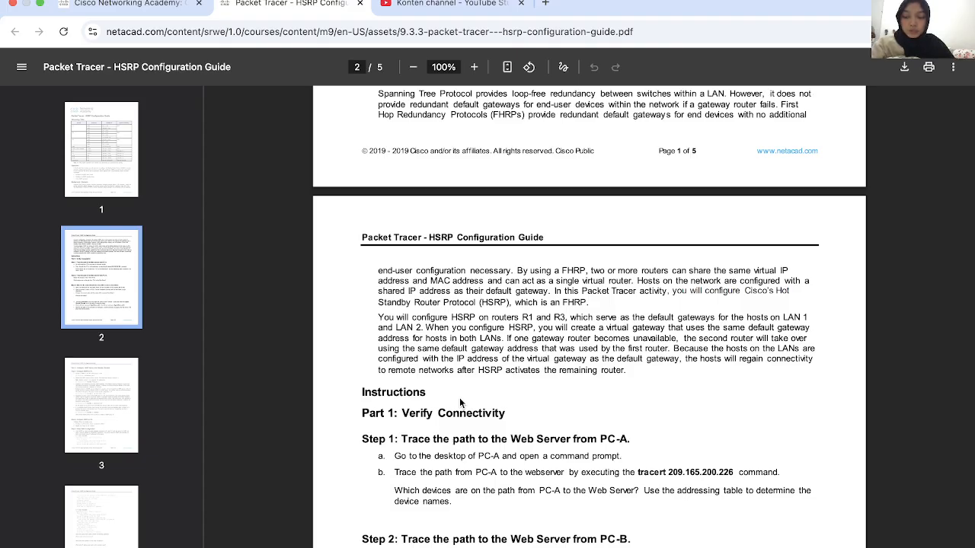
- Return to the course page, download the HSRP Configuration Guide .pka activity file and open it in Cisco Packet Tracer
click(141, 23)
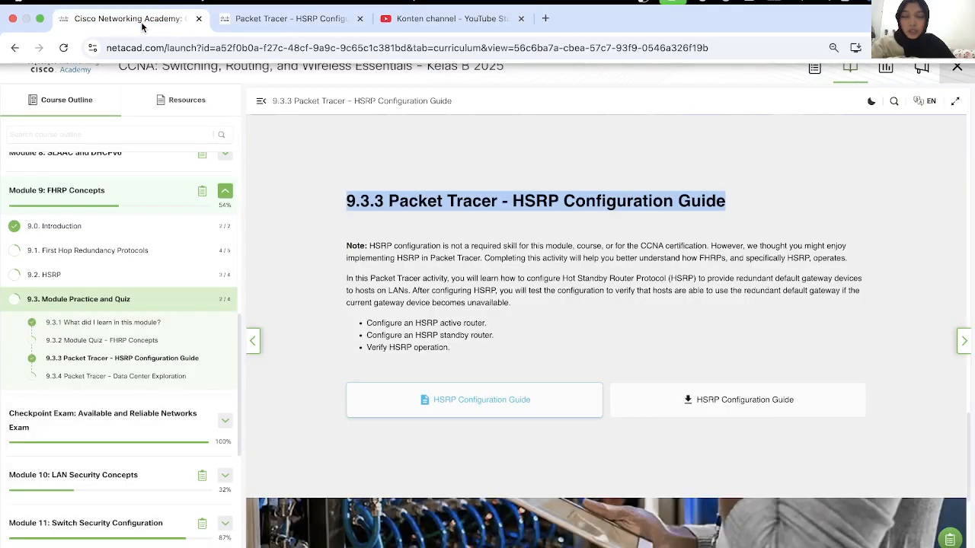
click(681, 394)
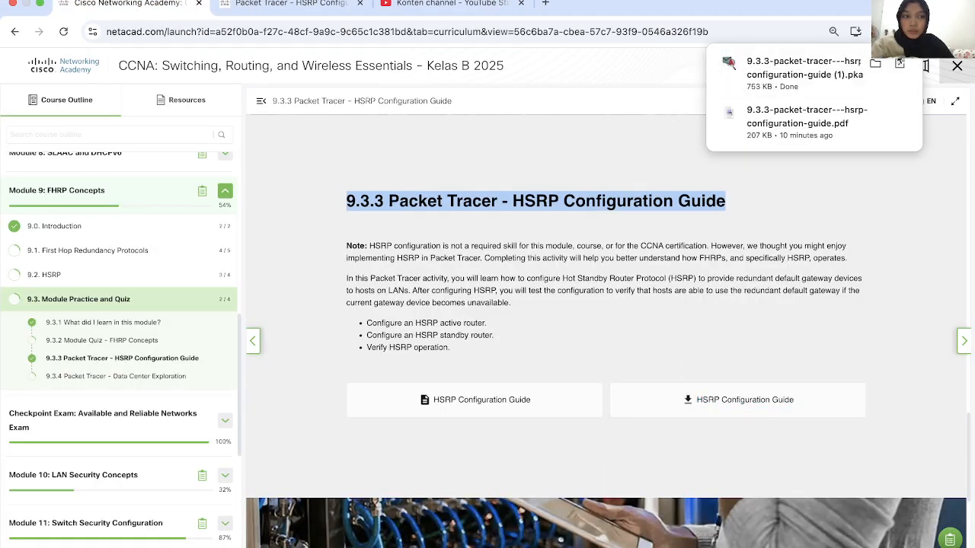
click(901, 69)
click(901, 67)
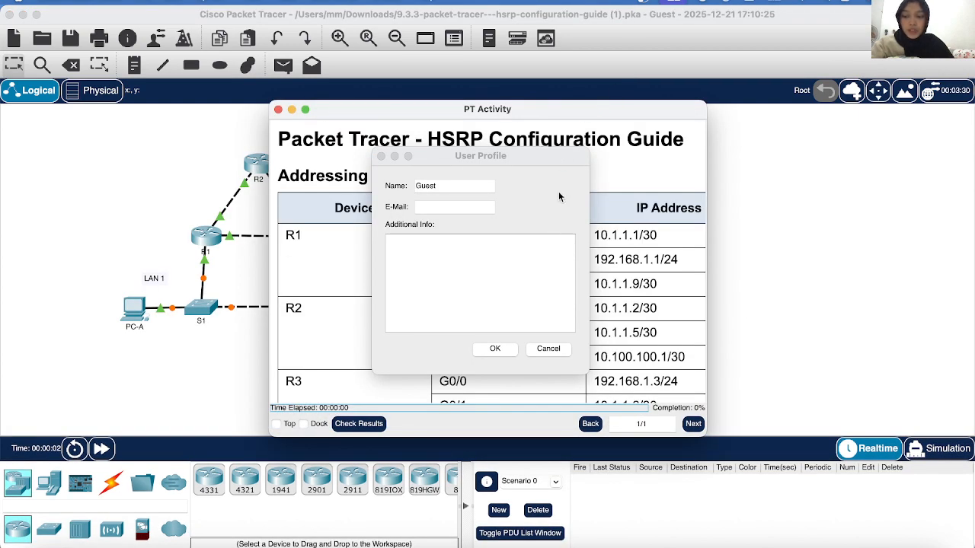
- Replace the Guest profile name with the student's first name, confirm the profile, and dock the activity instructions in the main window
click(475, 189)
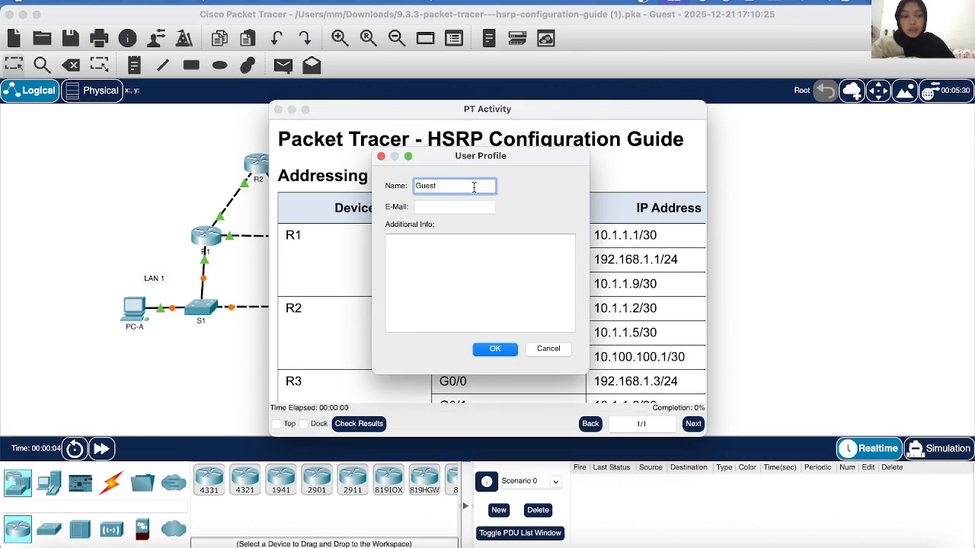
text(G)
key(BackSpace)
text(clau)
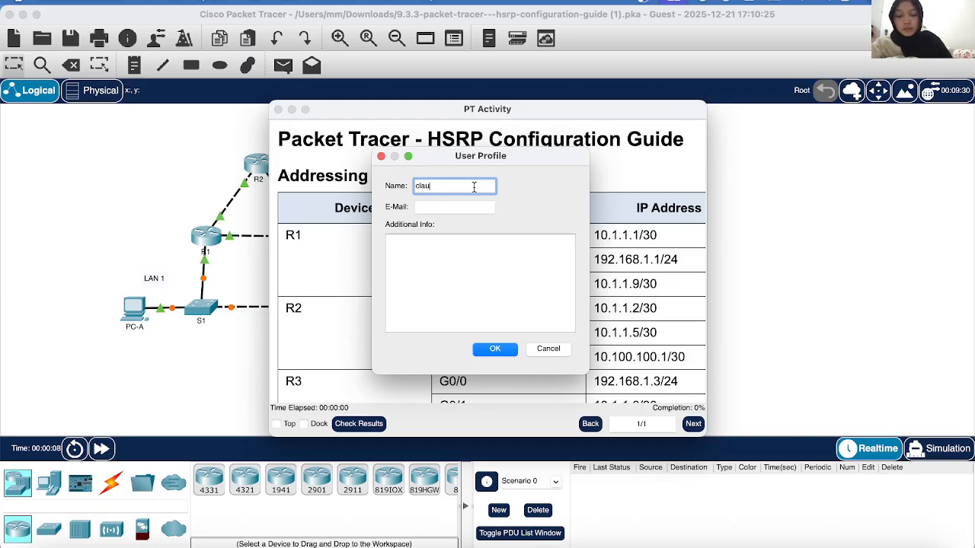
text(dia)
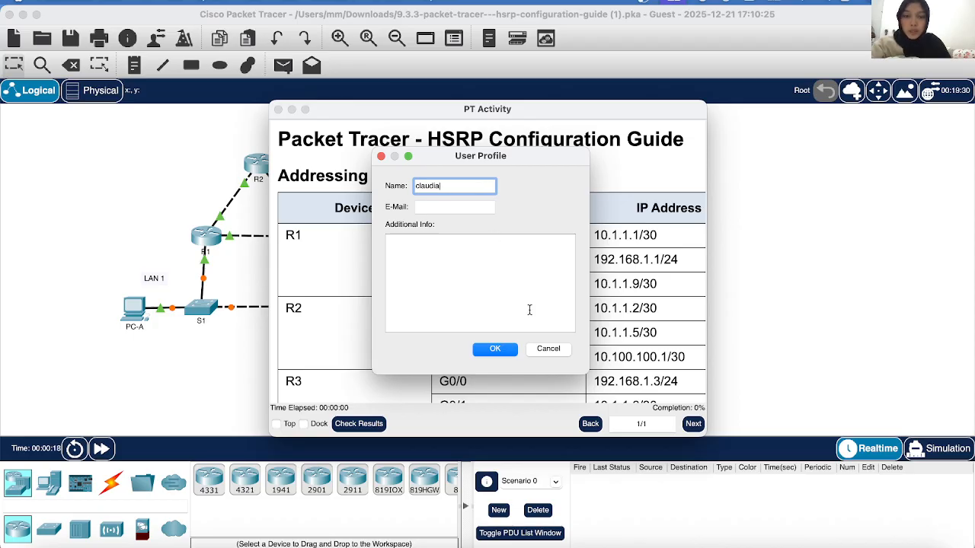
click(494, 351)
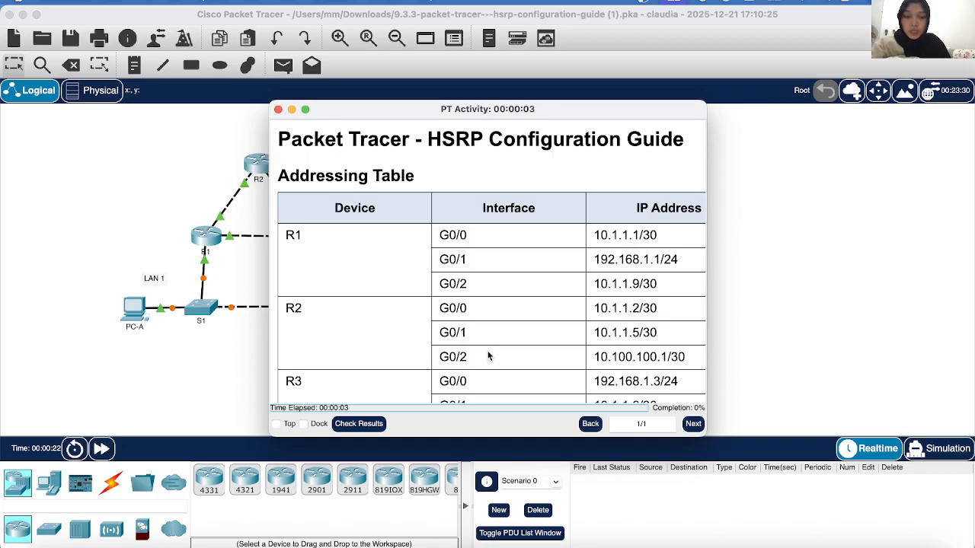
click(304, 424)
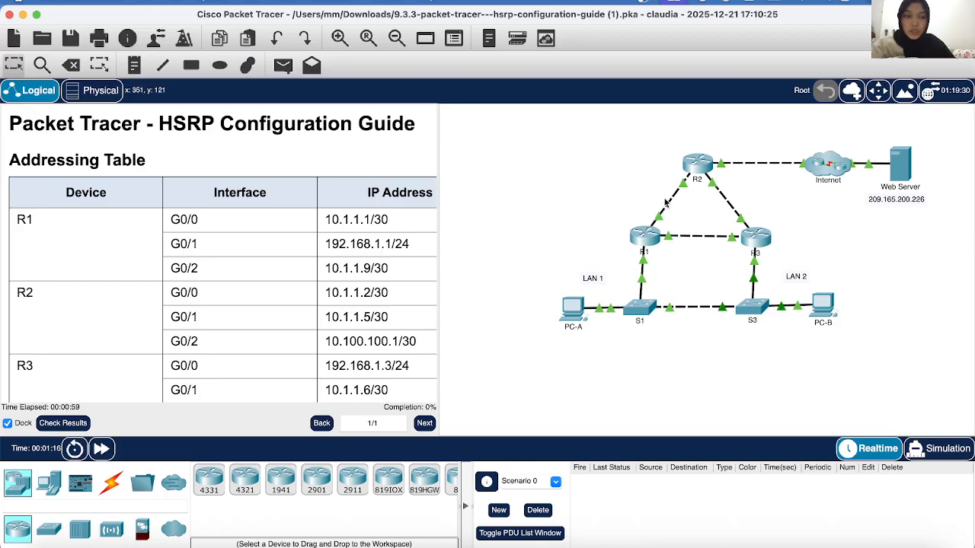
- Open router R1's command line beside the instructions and enter global configuration mode with en and conf t
click(638, 239)
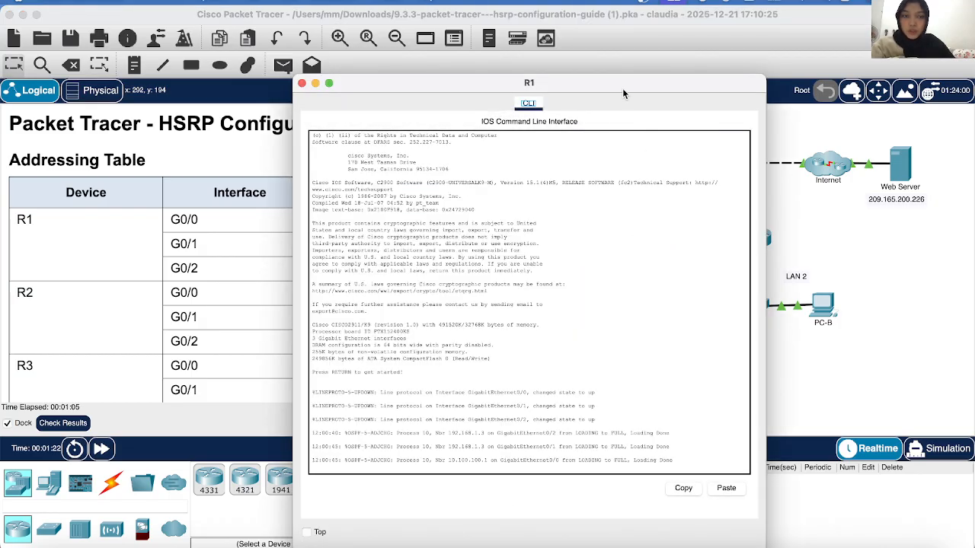
drag(622, 89, 801, 93)
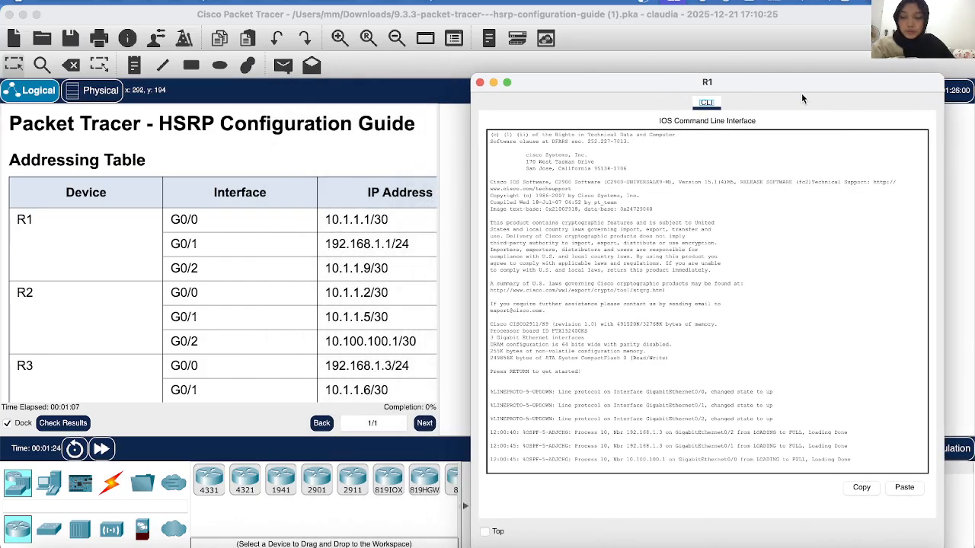
click(528, 468)
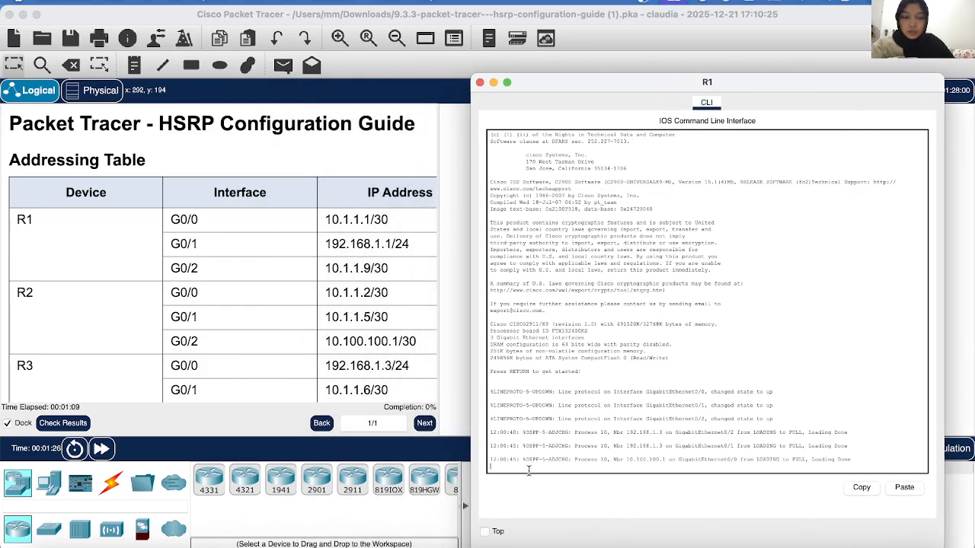
key(Return)
text(en)
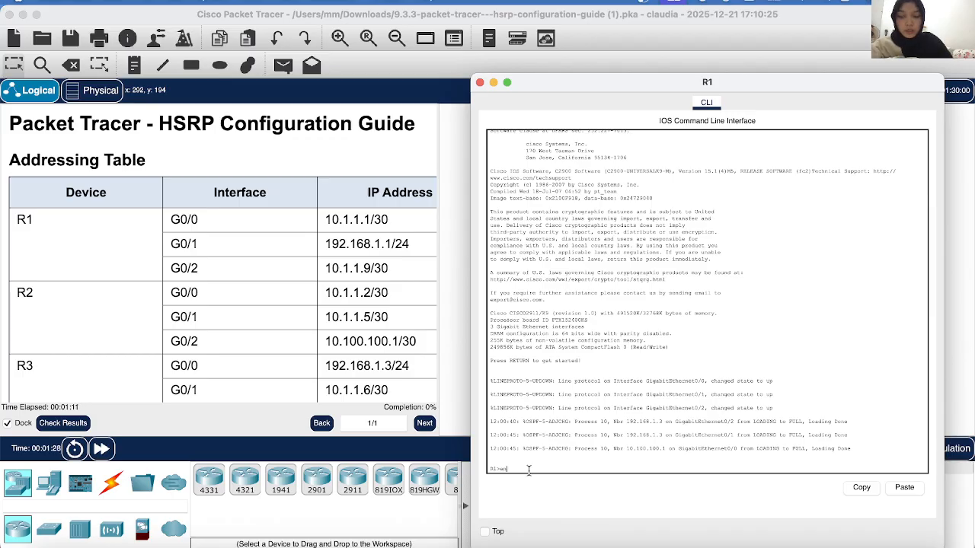
key(Return)
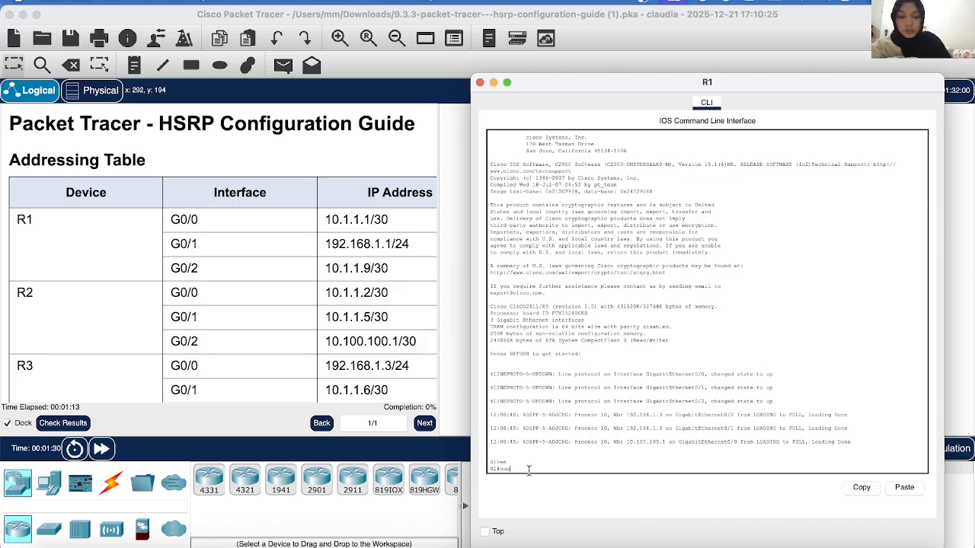
text(conf t)
key(Return)
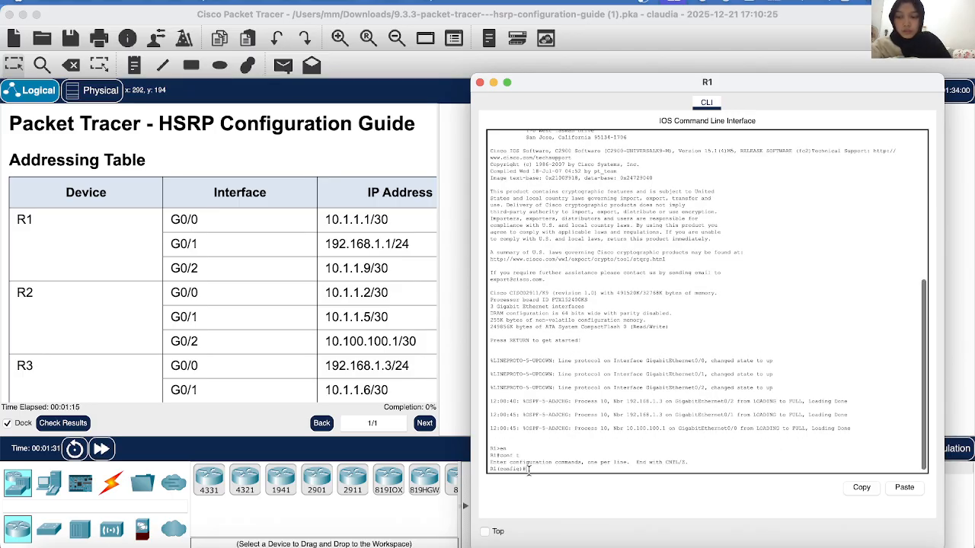
- Enter interface g0/1 on R1 and enable HSRP version 2 with standby version 2
text(int)
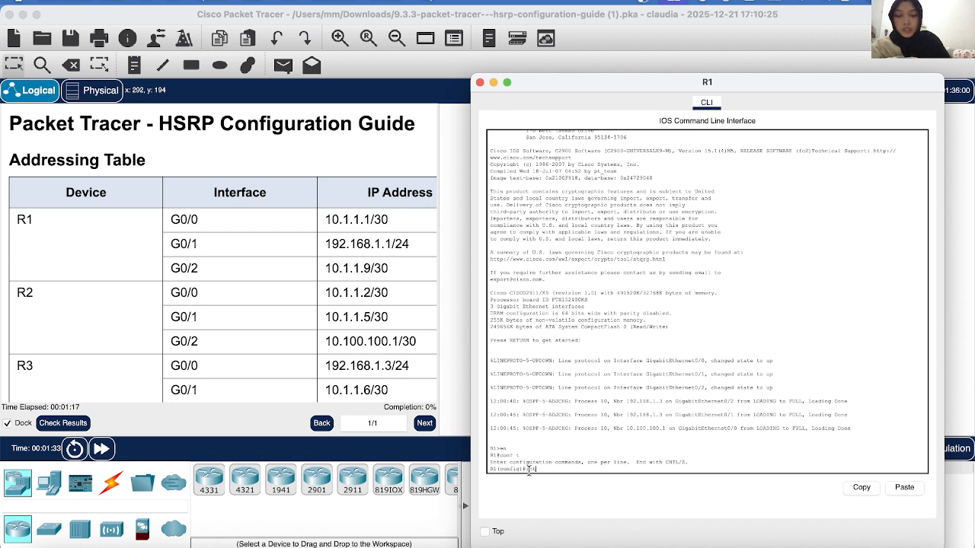
text( g)
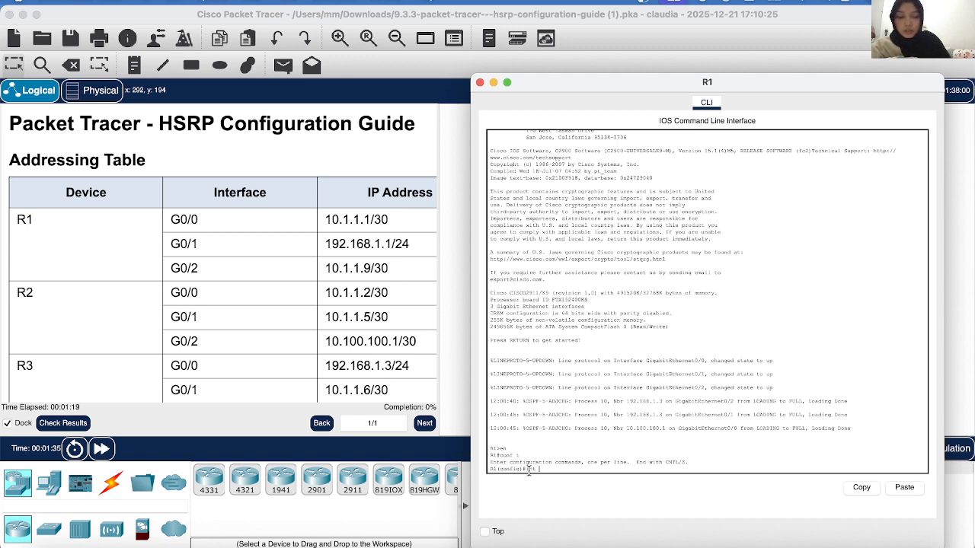
text(0/1)
key(Return)
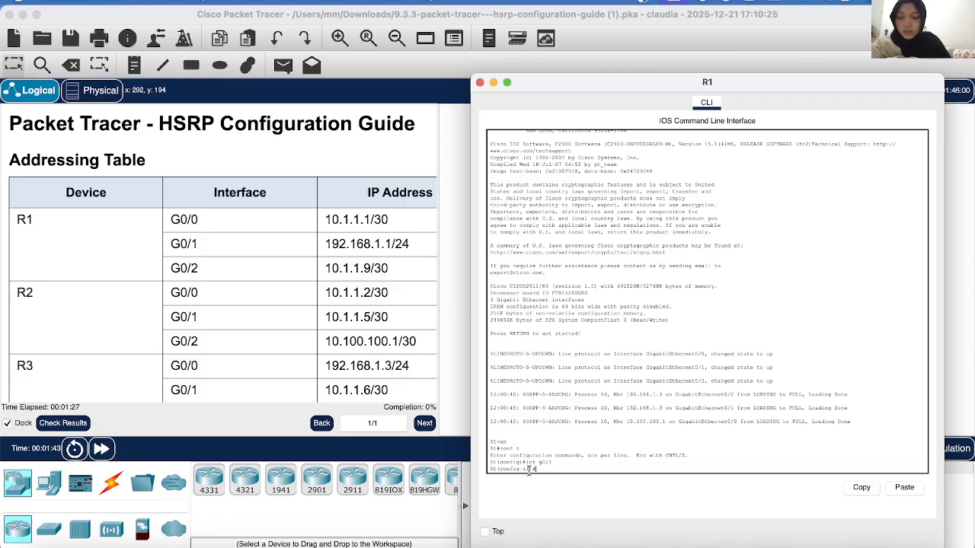
text(st)
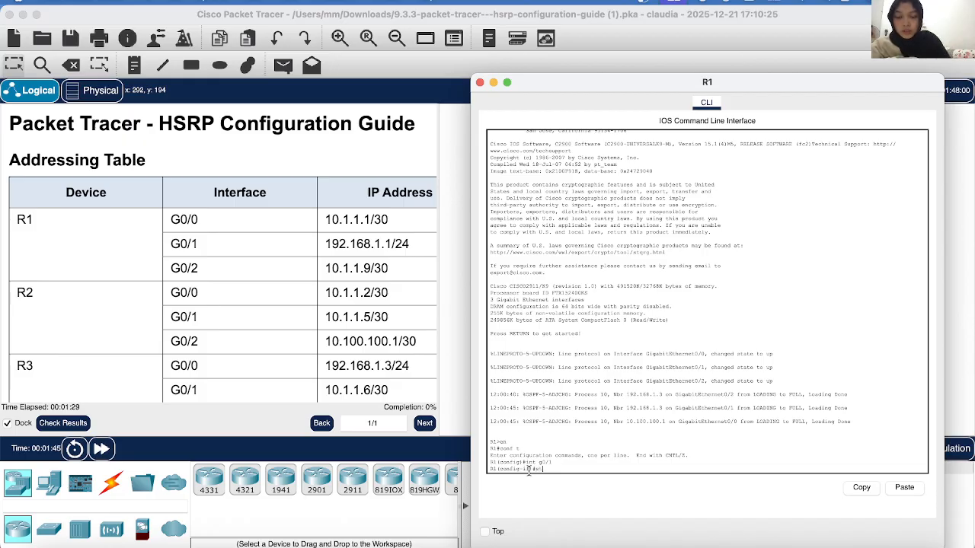
key(Tab)
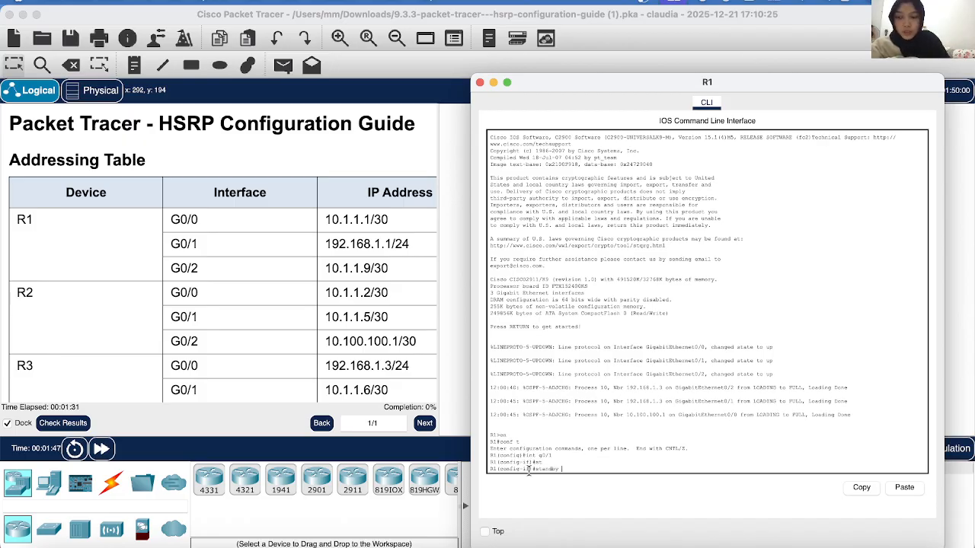
text(ve)
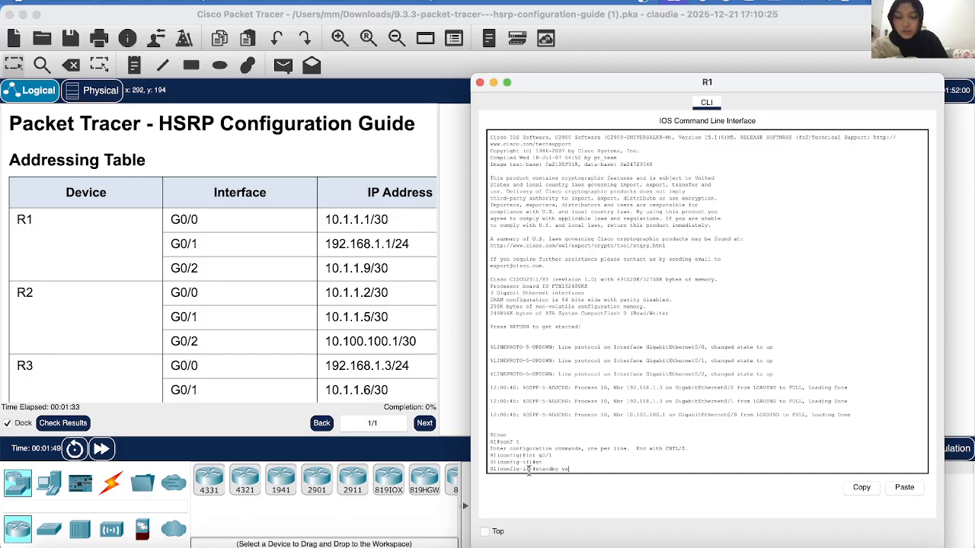
text(r)
key(Tab)
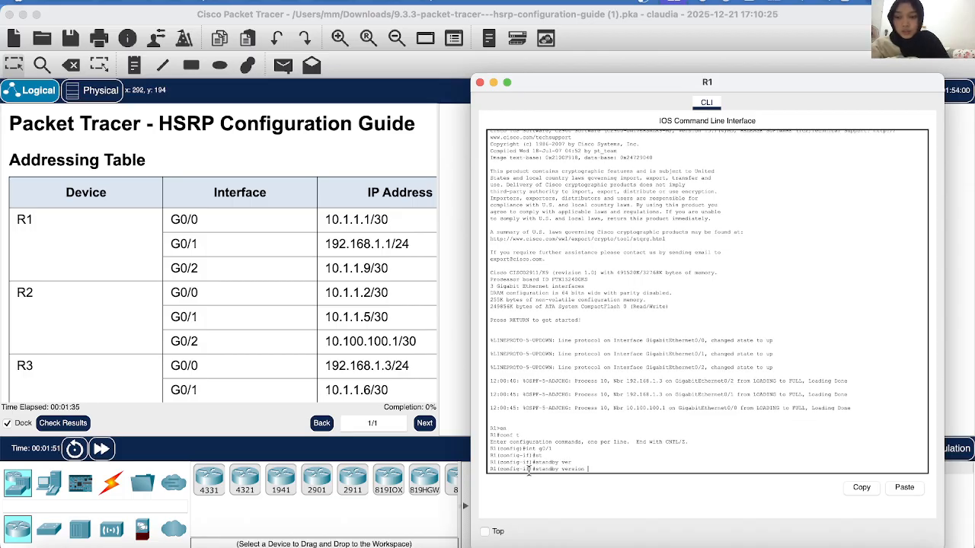
text(2)
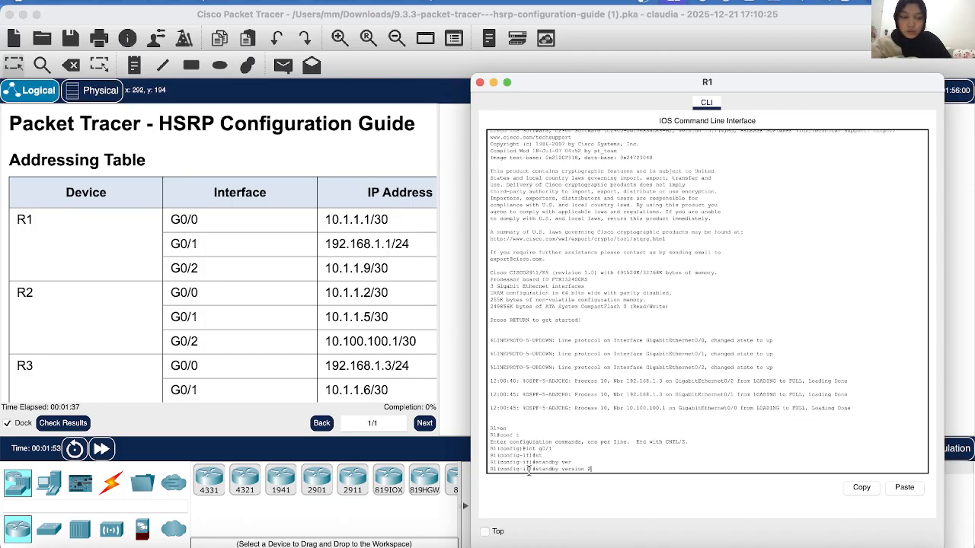
key(Return)
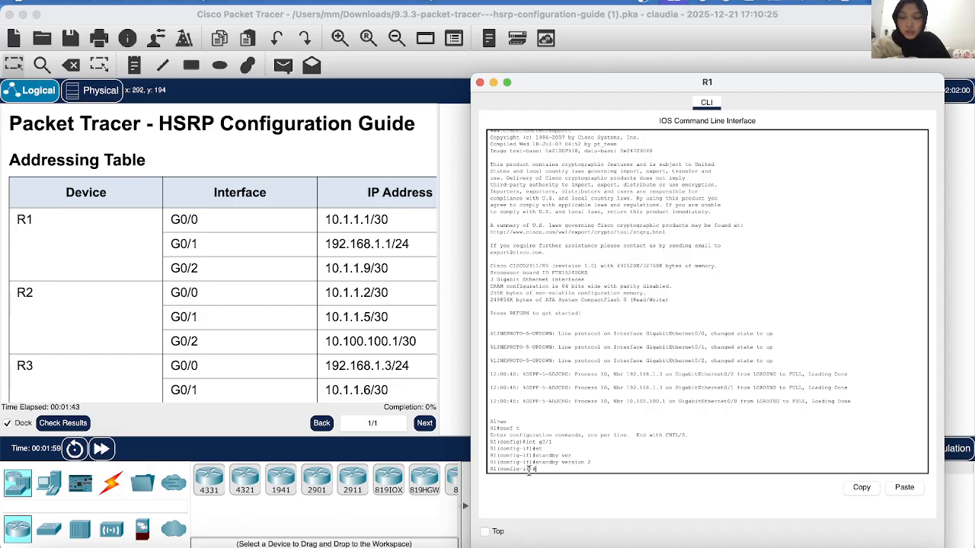
- Set the virtual gateway address of HSRP group 1 on R1's g0/1 with standby 1 ip 192.168.1.254
key(Up)
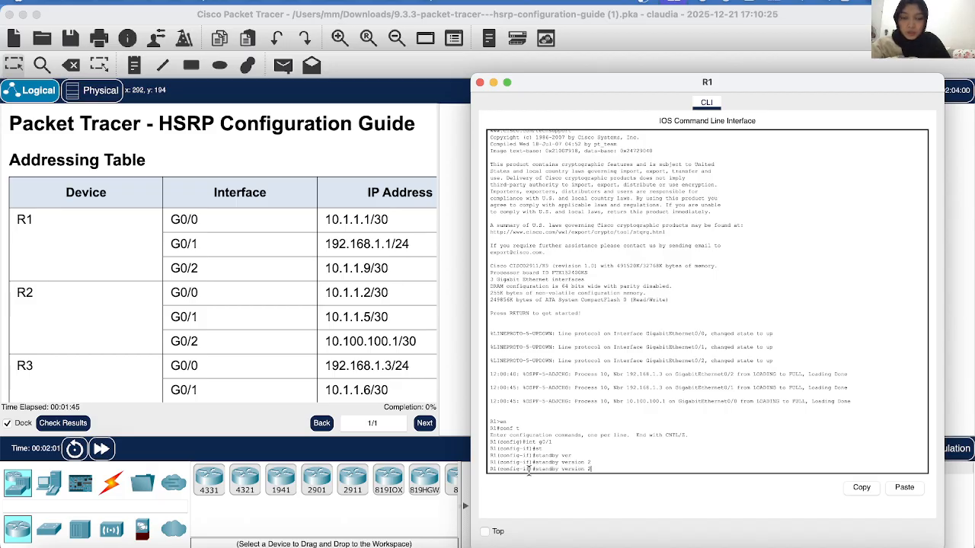
key(BackSpace)
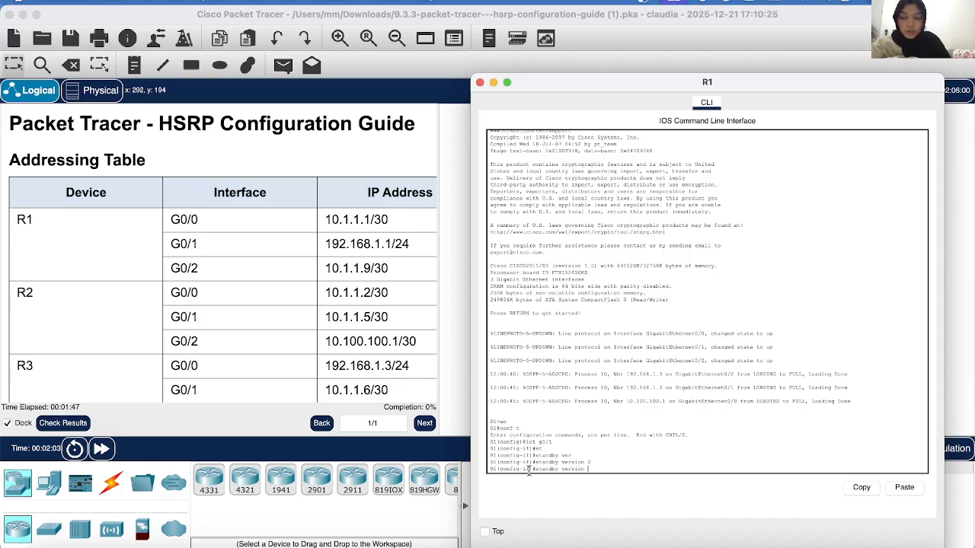
key(BackSpace)
key(BackSpace)
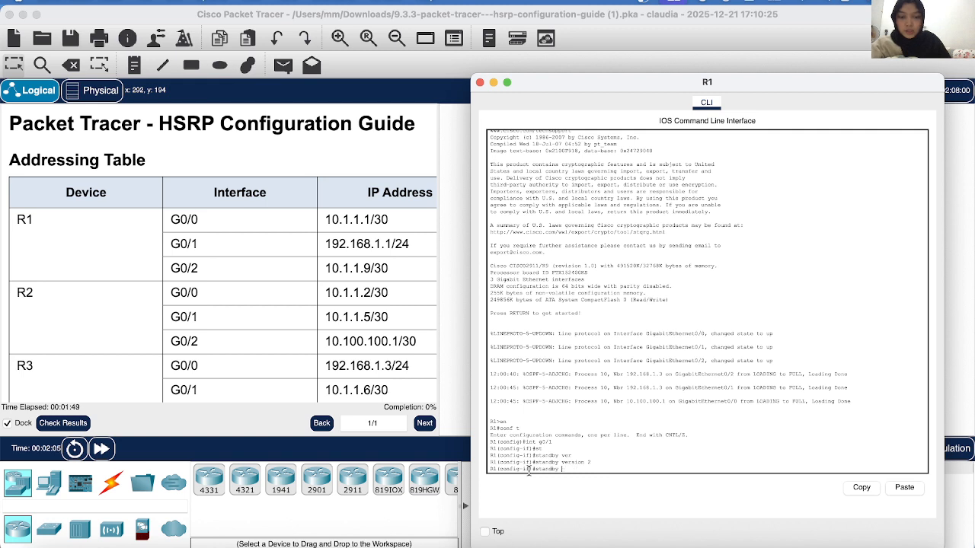
text(1)
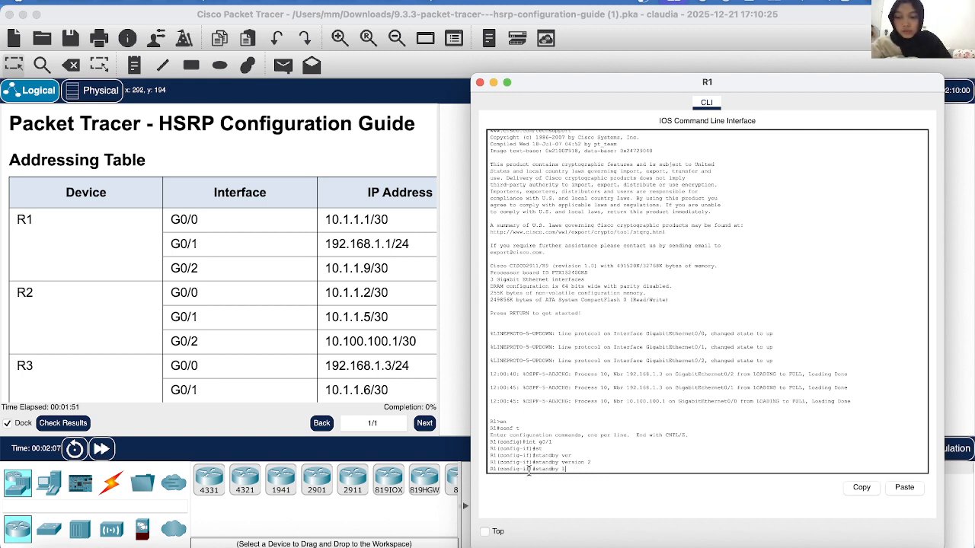
text( ip 192)
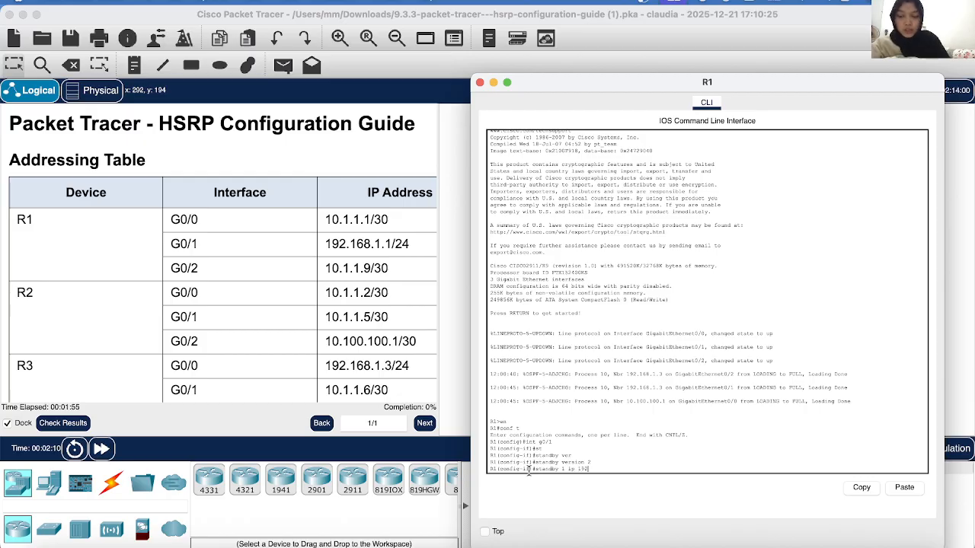
text(.168)
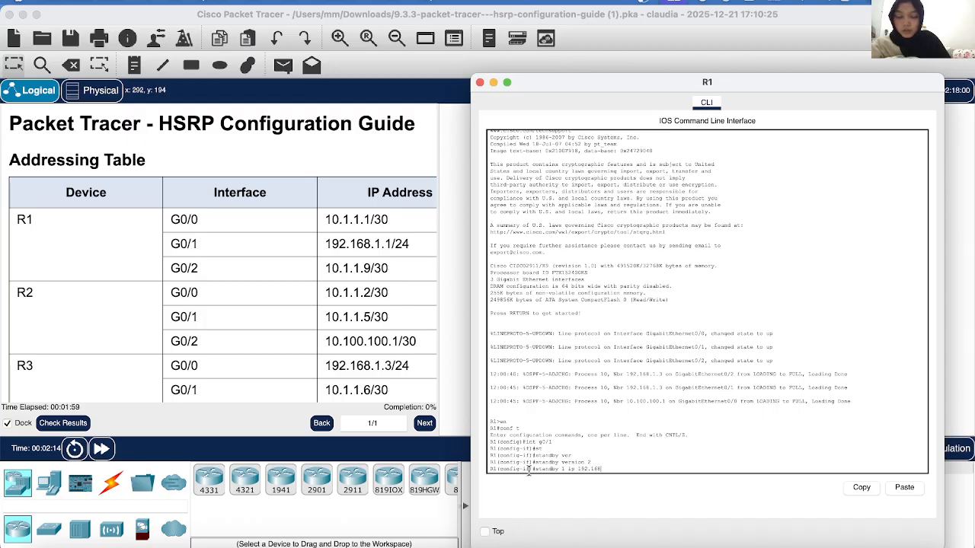
text(.)
key(BackSpace)
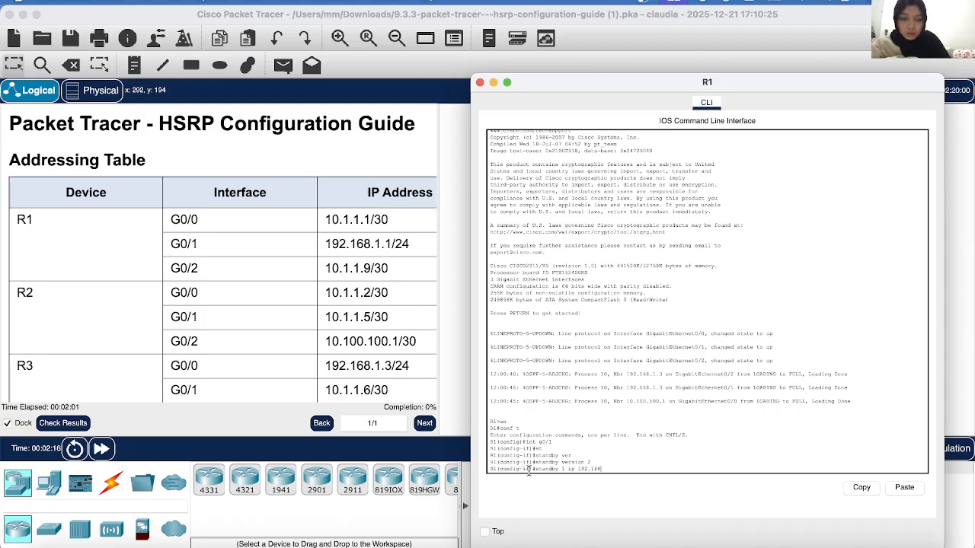
text(1)
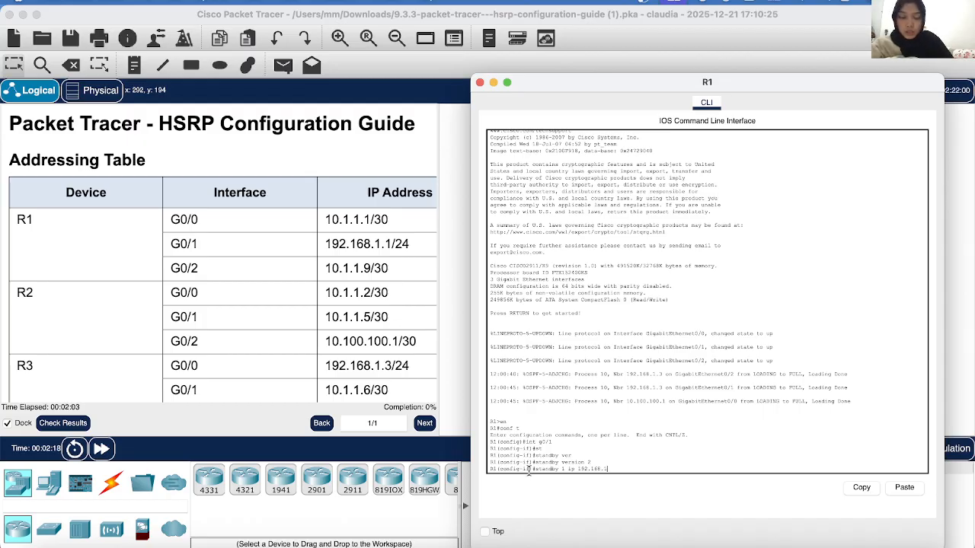
text(.25)
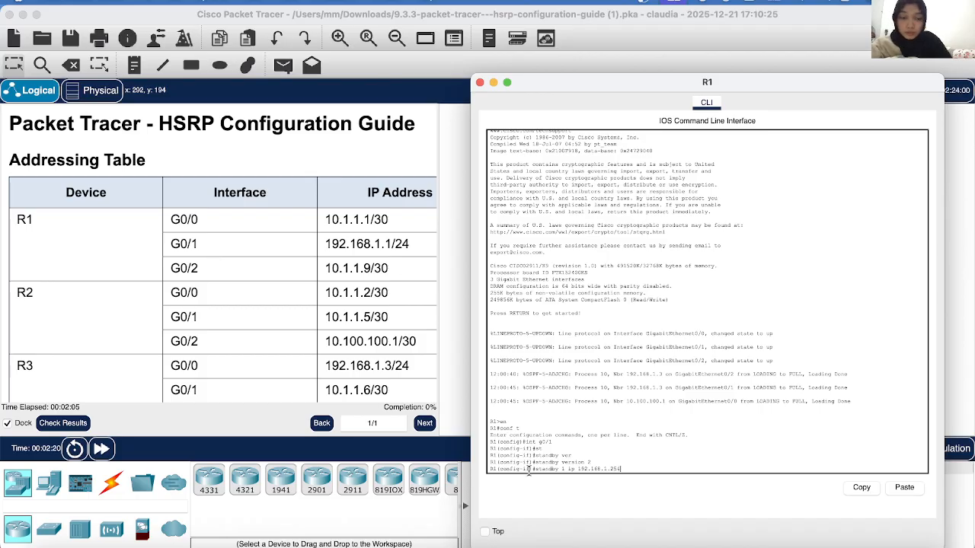
text(4)
key(Return)
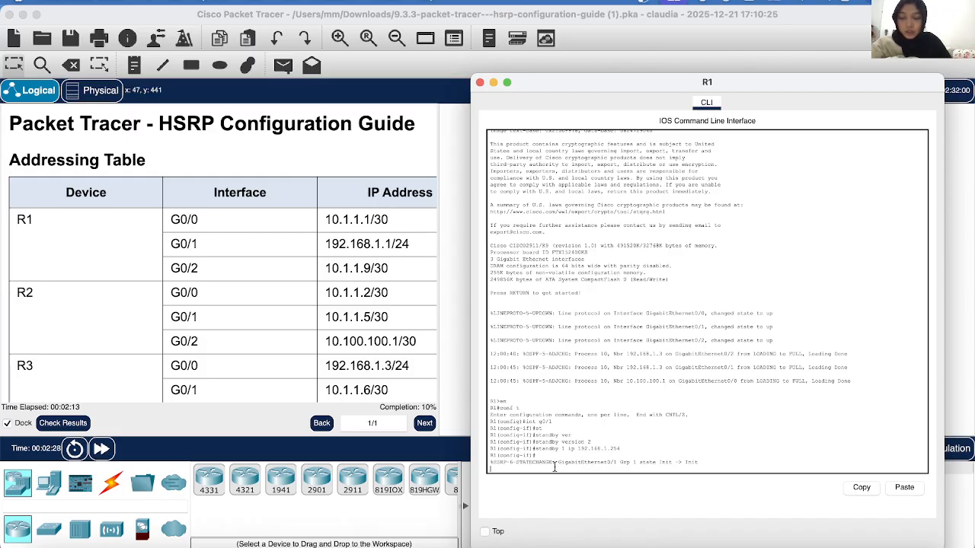
key(Return)
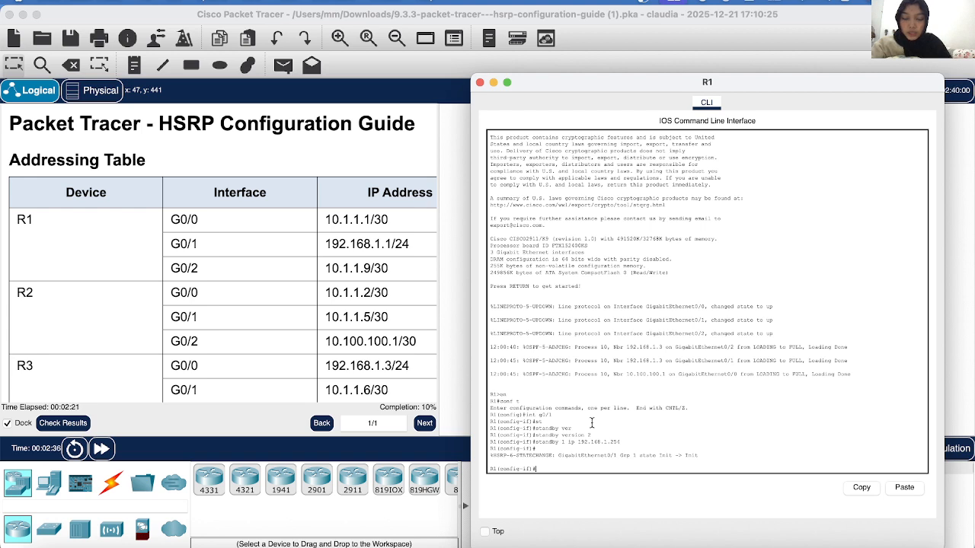
text(st)
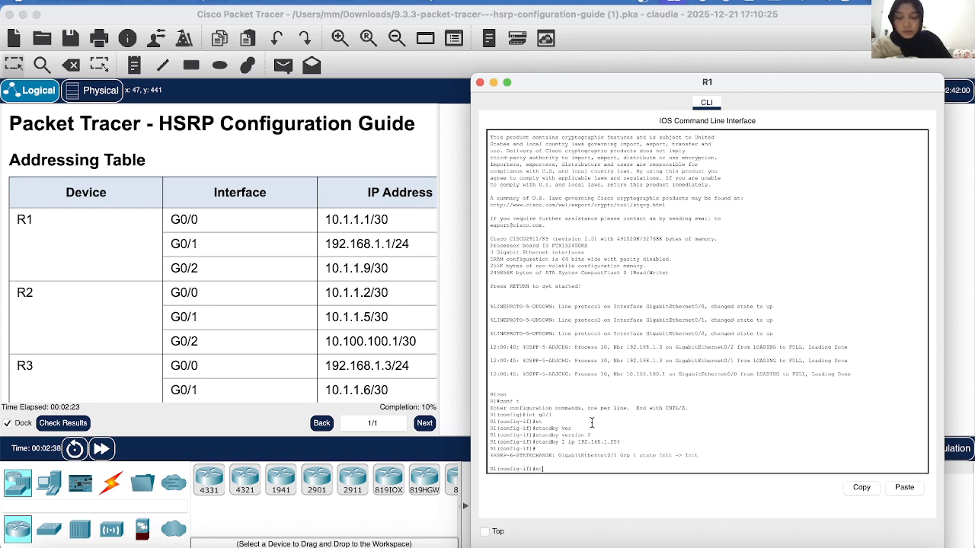
text(a)
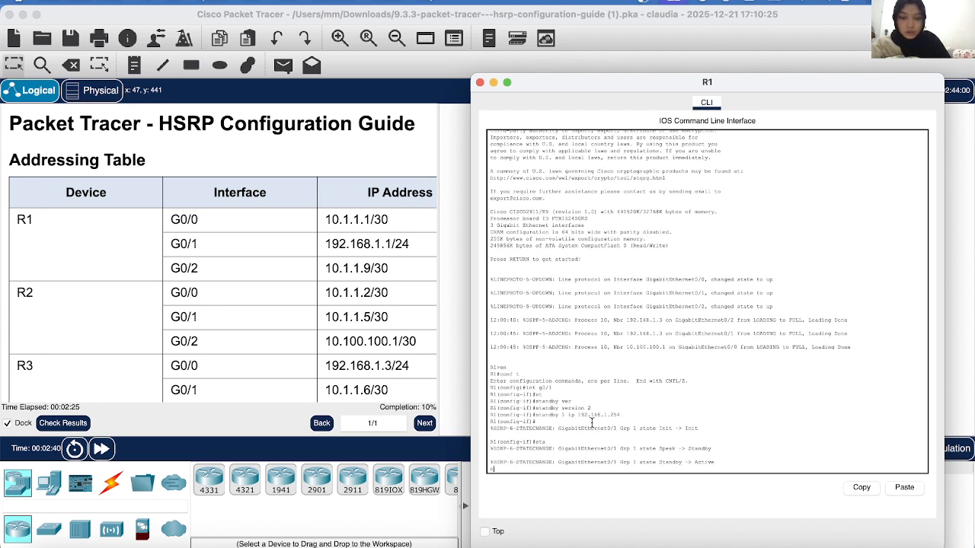
key(Return)
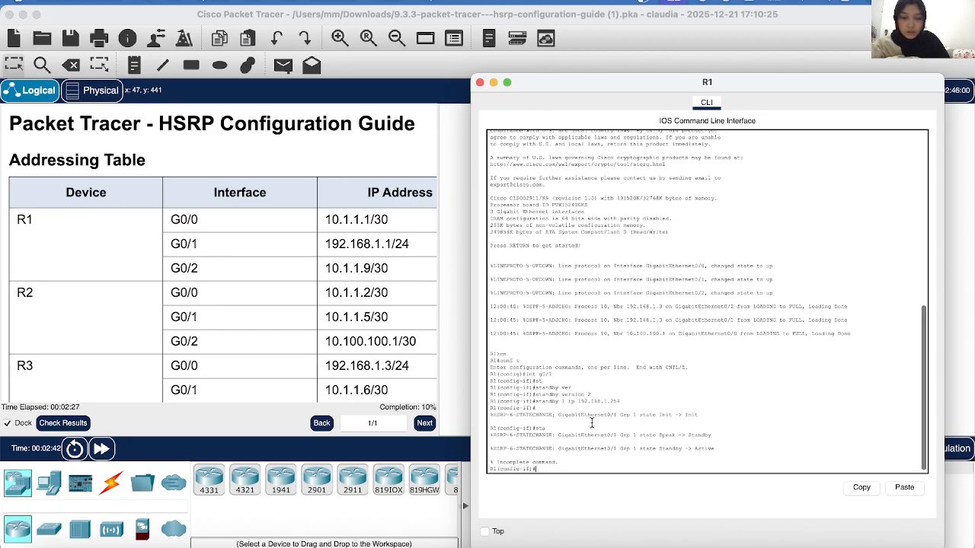
- Set R1's HSRP group 1 priority to 150 on g0/1 with standby 1 priority 150
key(Up)
key(Up)
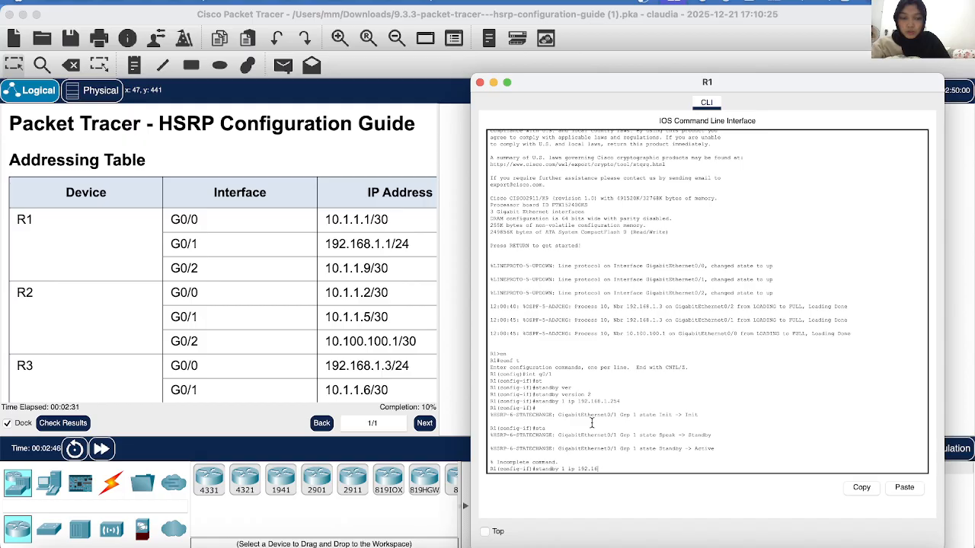
key(BackSpace)
key(BackSpace)
key(BackSpace)
key(BackSpace)
key(BackSpace)
key(BackSpace)
key(BackSpace)
key(BackSpace)
key(BackSpace)
key(BackSpace)
key(BackSpace)
key(BackSpace)
key(BackSpace)
key(BackSpace)
key(BackSpace)
key(BackSpace)
text(pr)
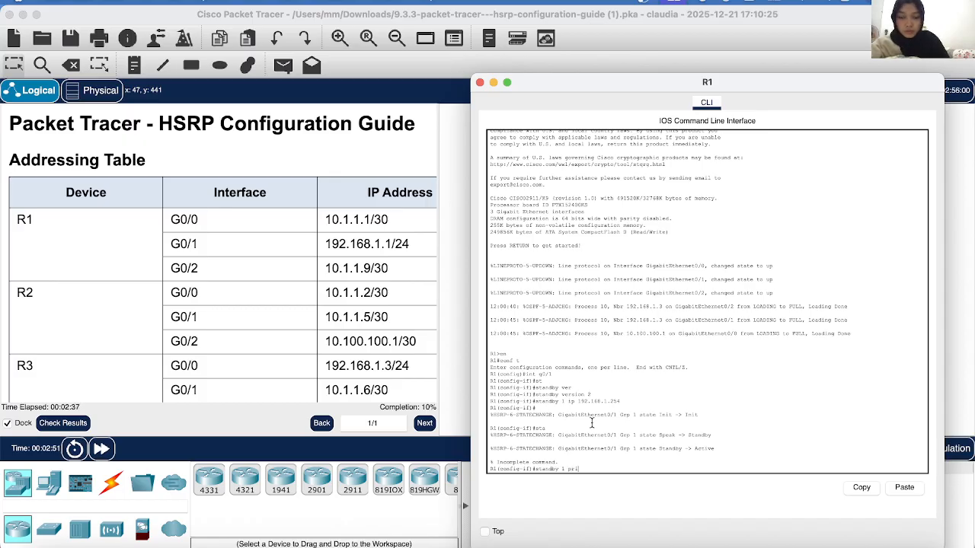
text(i)
key(Tab)
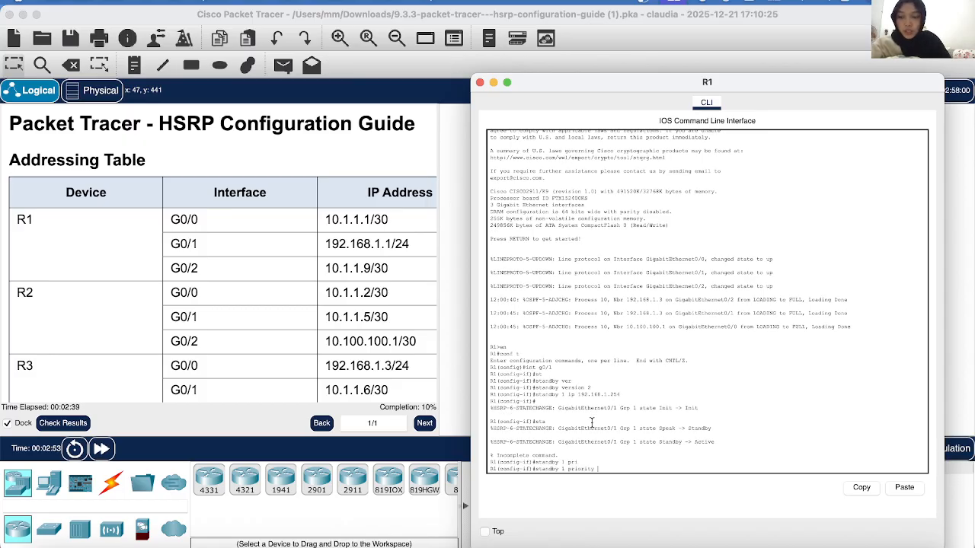
text(15)
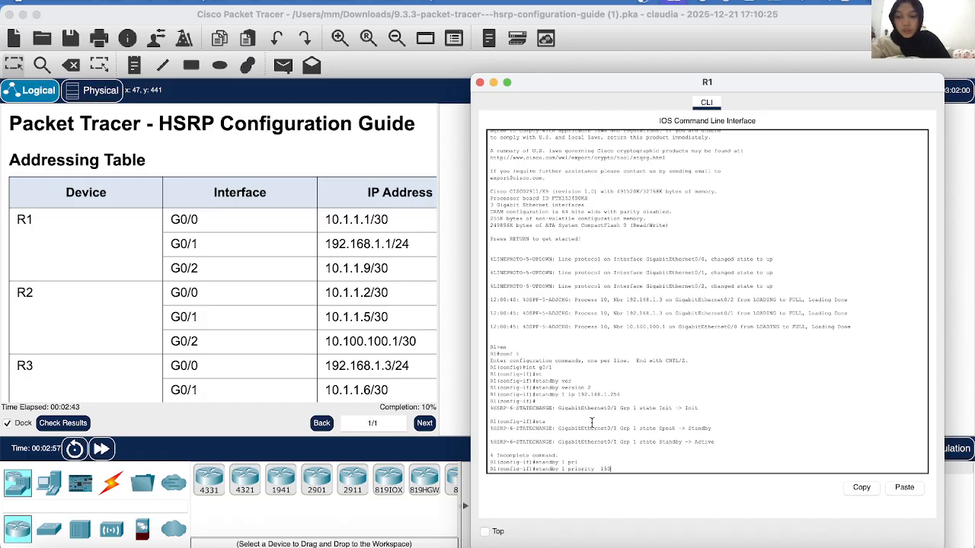
text(0)
key(Return)
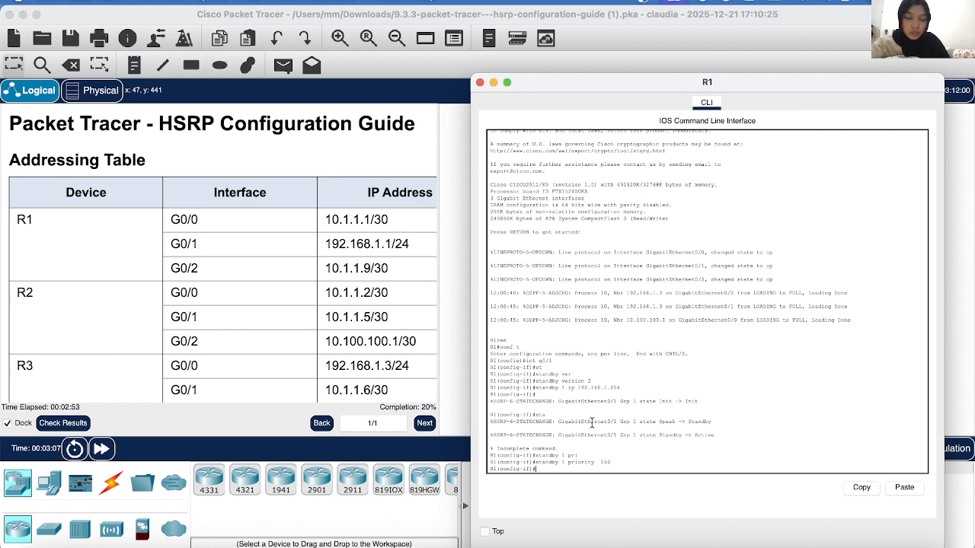
- Enable preemption for HSRP group 1 on R1's g0/1 with standby 1 preempt
key(Up)
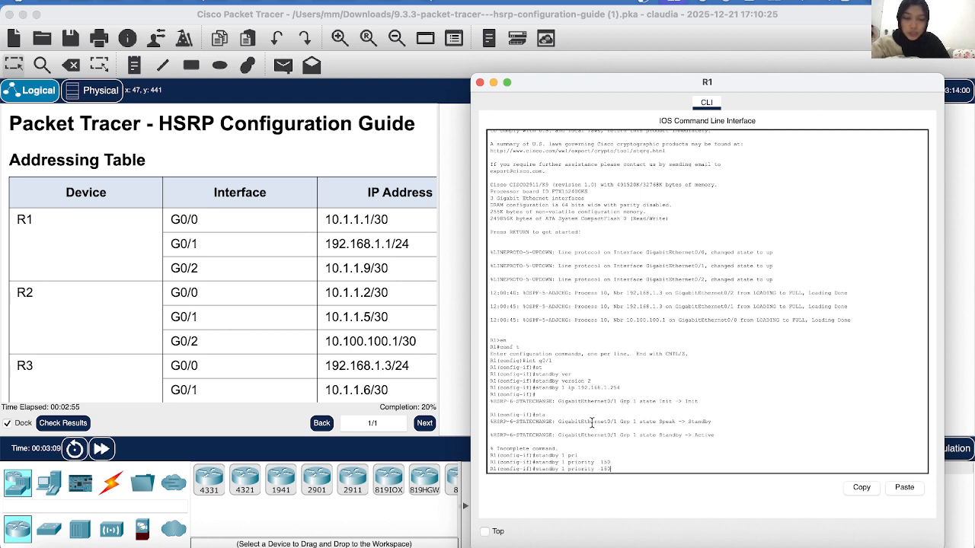
key(Up)
key(Up)
key(Up)
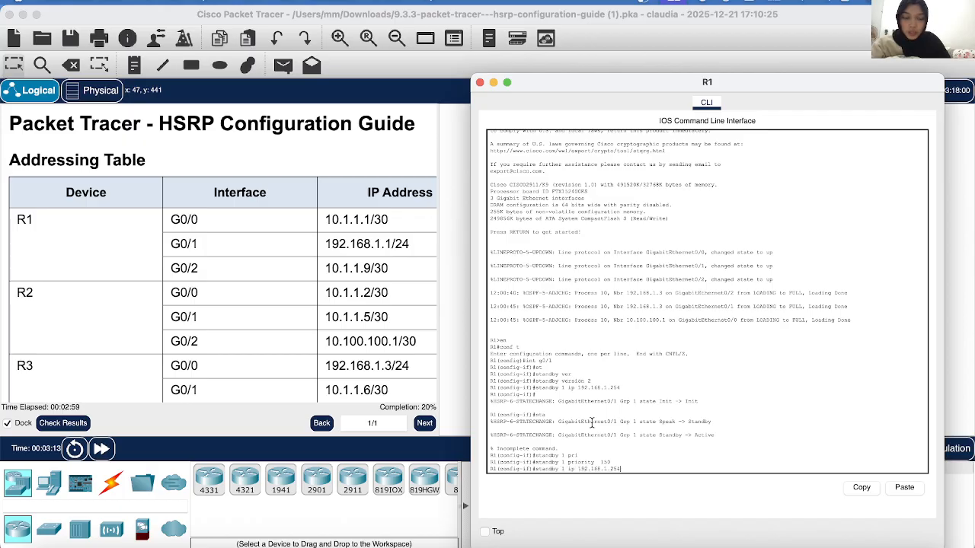
key(BackSpace)
key(BackSpace)
key(BackSpace)
key(BackSpace)
key(BackSpace)
key(BackSpace)
key(BackSpace)
key(BackSpace)
key(BackSpace)
key(BackSpace)
key(BackSpace)
key(BackSpace)
key(BackSpace)
key(BackSpace)
key(BackSpace)
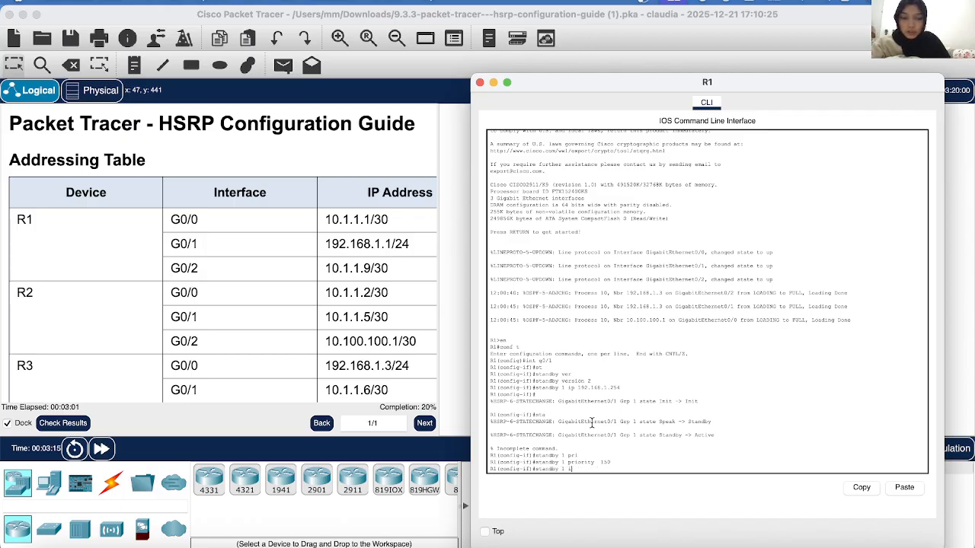
text(pr)
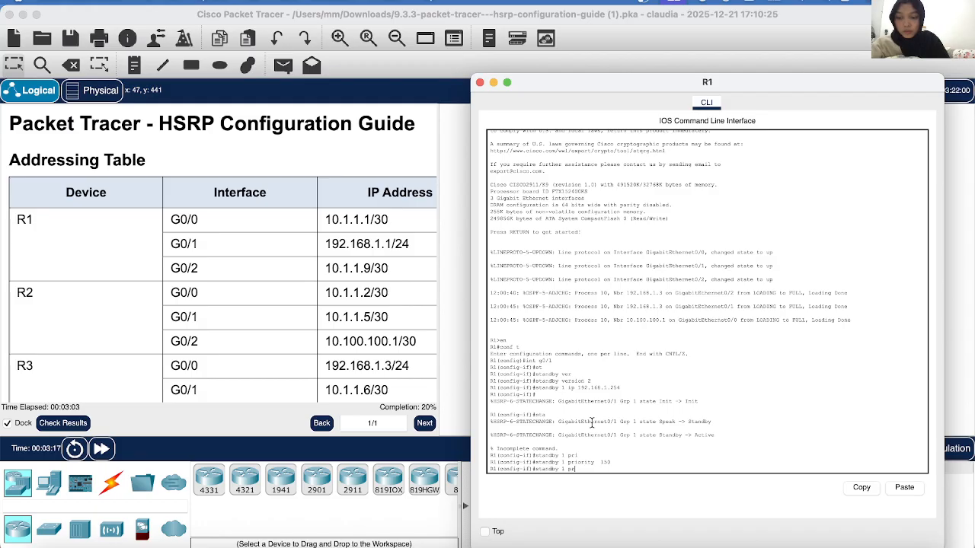
text(e)
key(Tab)
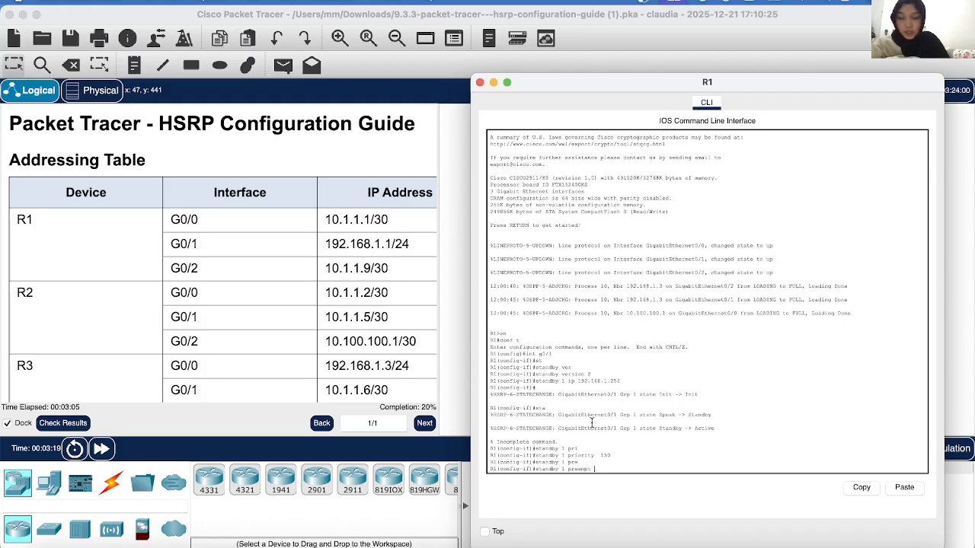
key(Return)
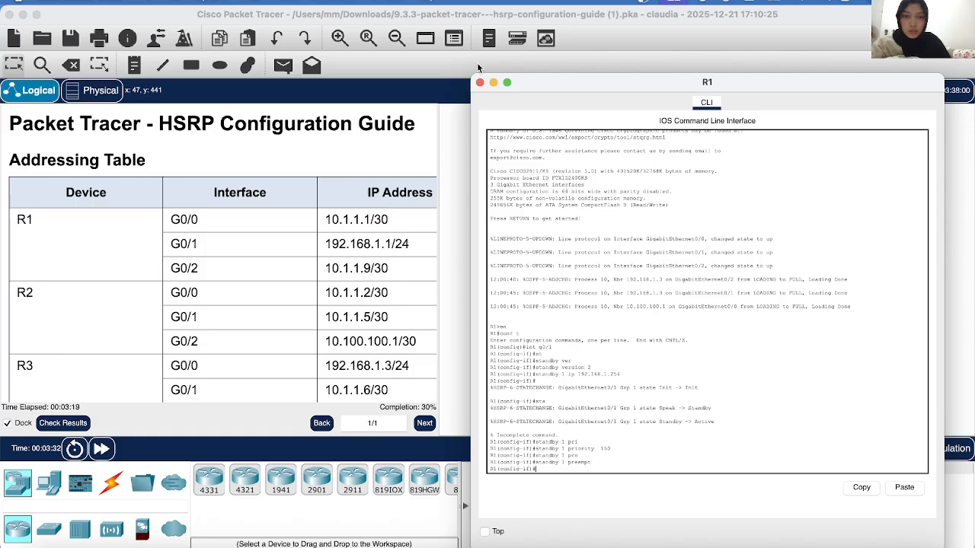
- Close R1's window, open router R3's command line and enter global configuration mode with en and conf t
click(480, 81)
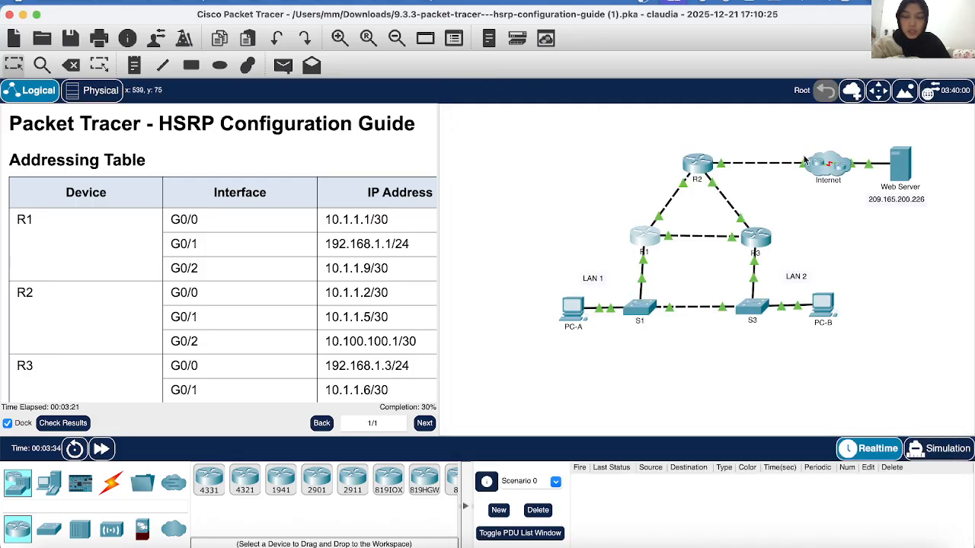
click(760, 237)
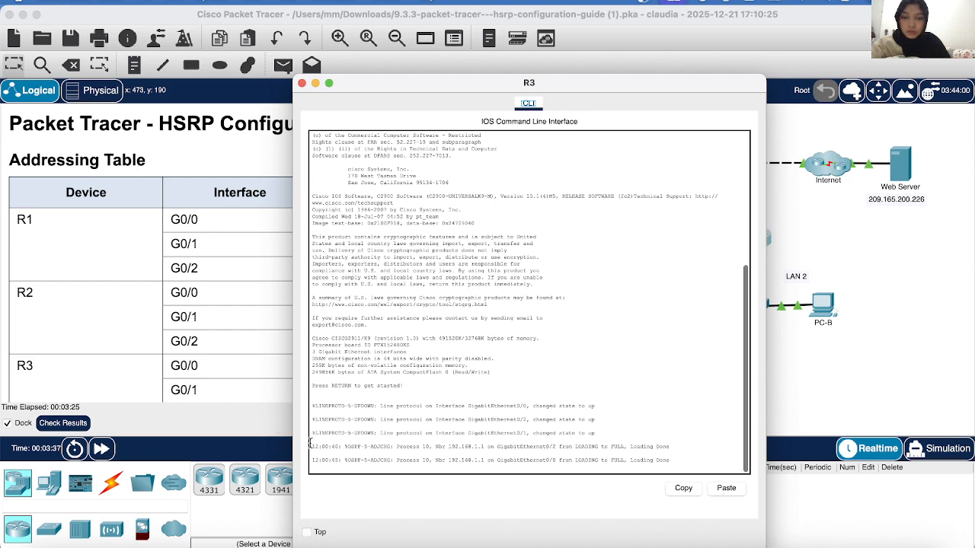
click(316, 469)
key(Return)
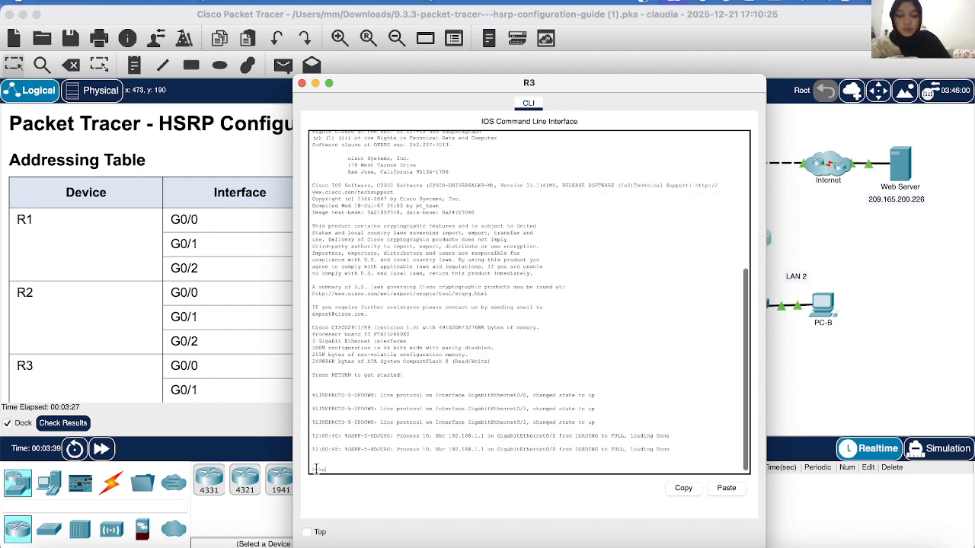
text(en)
key(Return)
text(co)
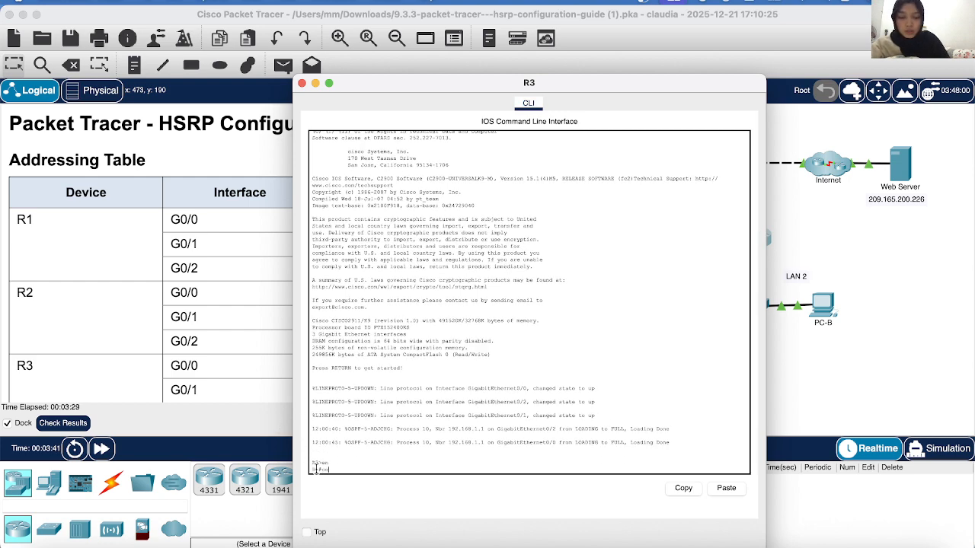
text(nf t)
key(Return)
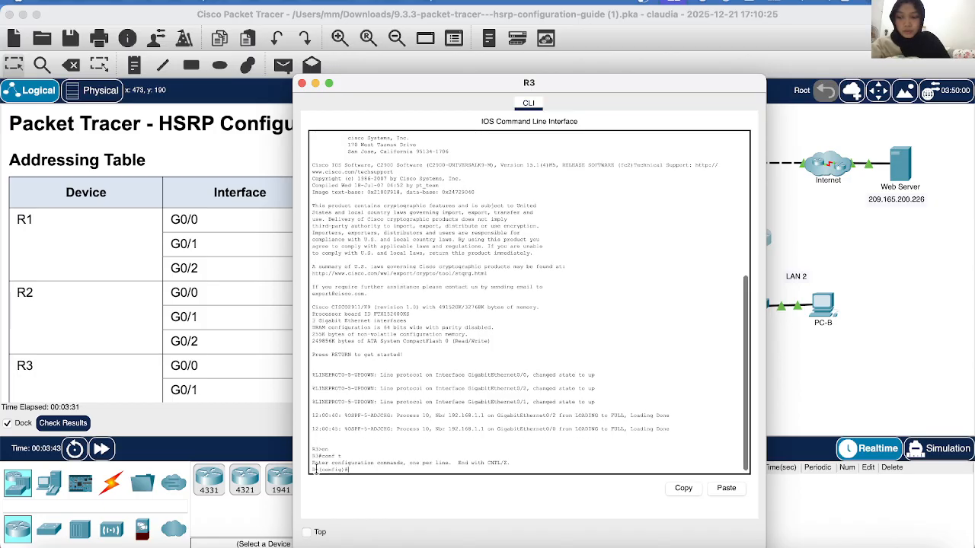
- Enter interface g0/0 on R3 and enable HSRP version 2 with standby version 2
text(in)
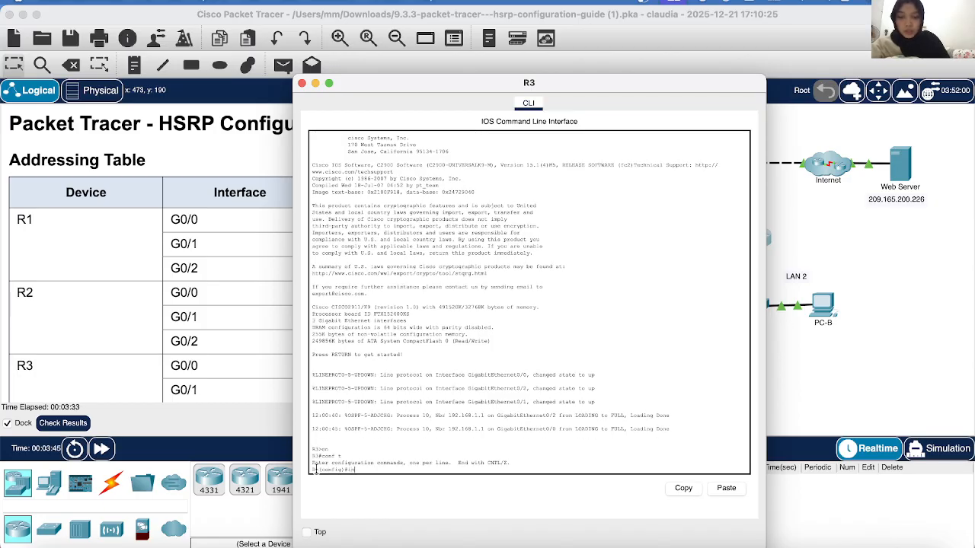
text(t g0/0)
key(Return)
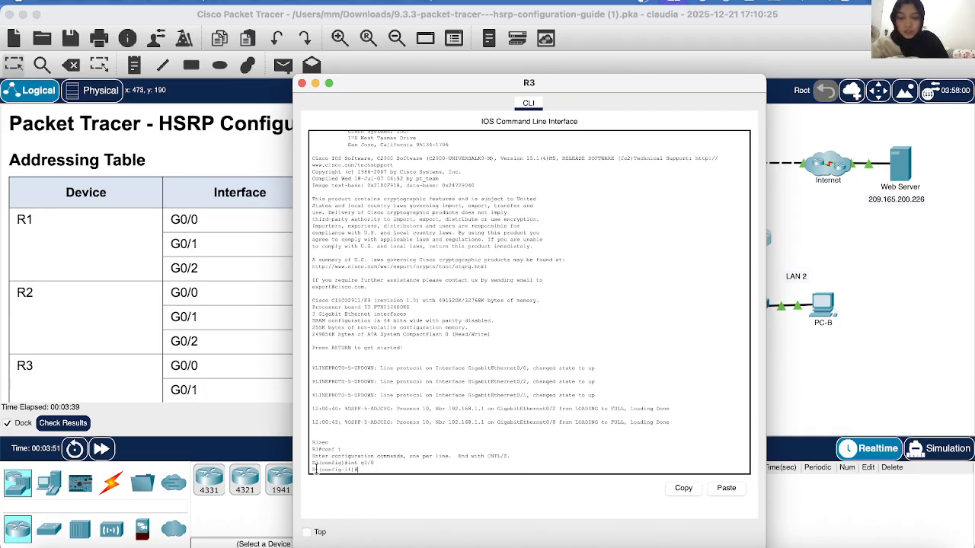
text(stan)
key(Tab)
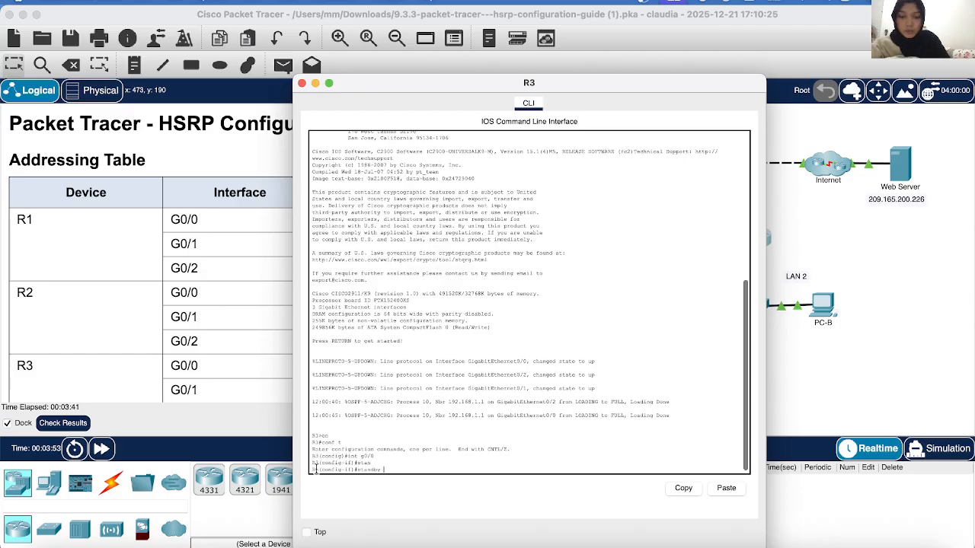
text(v)
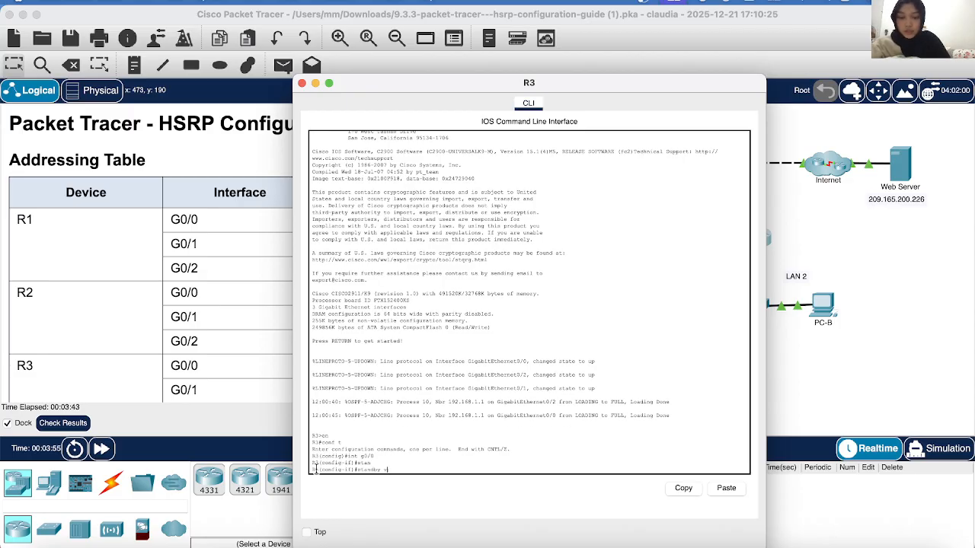
text(er)
key(Tab)
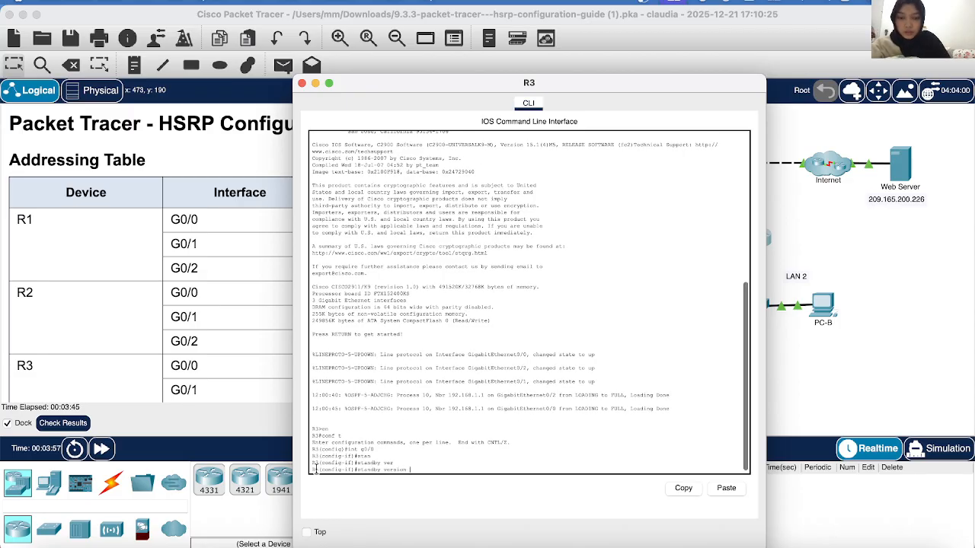
text(2)
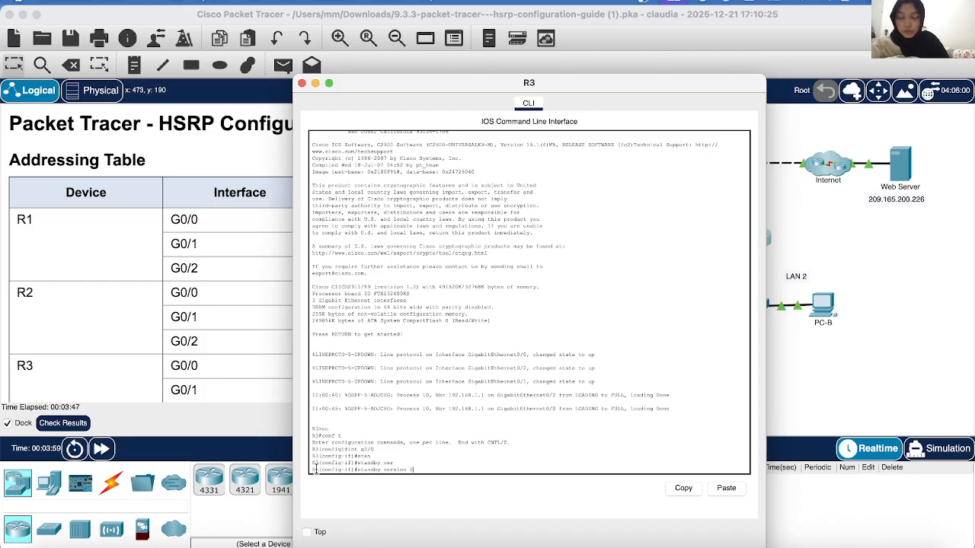
key(Return)
- Set the virtual gateway address of HSRP group 1 on R3's g0/0 with standby 1 ip 192.168.1.254
text(s)
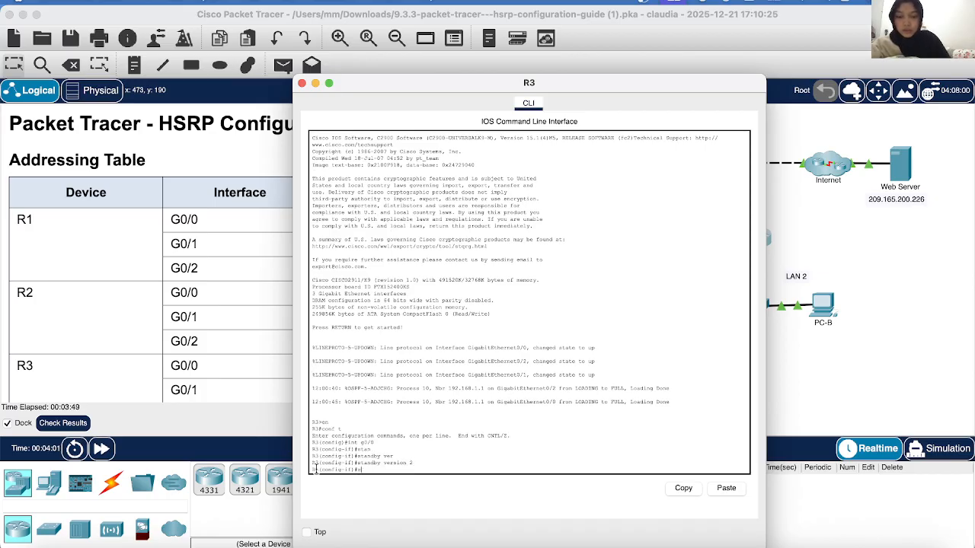
text(ta)
key(Tab)
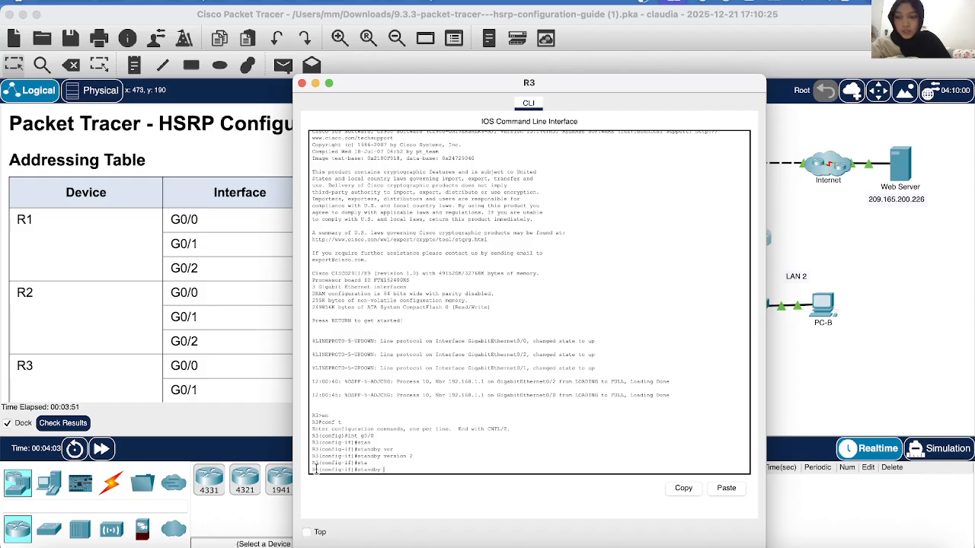
text(1 ip)
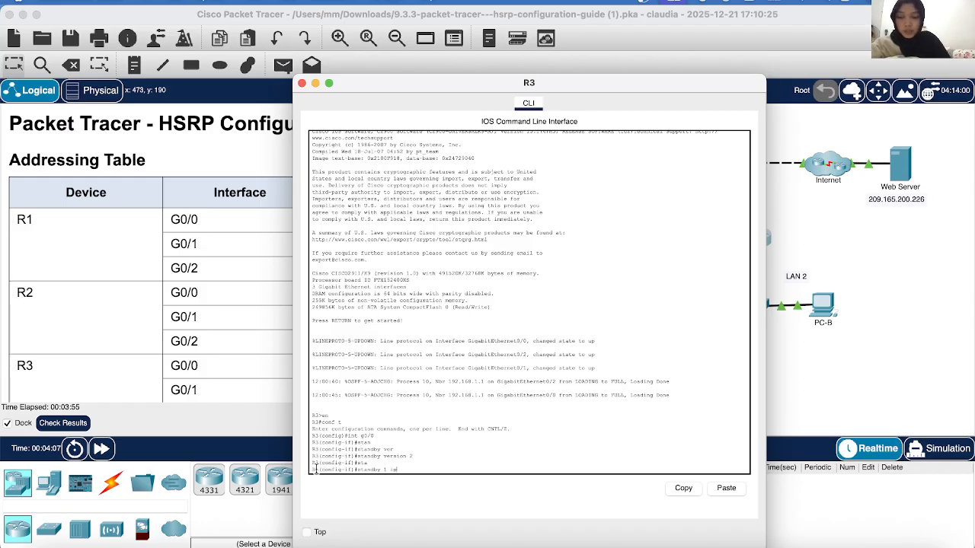
text( 19)
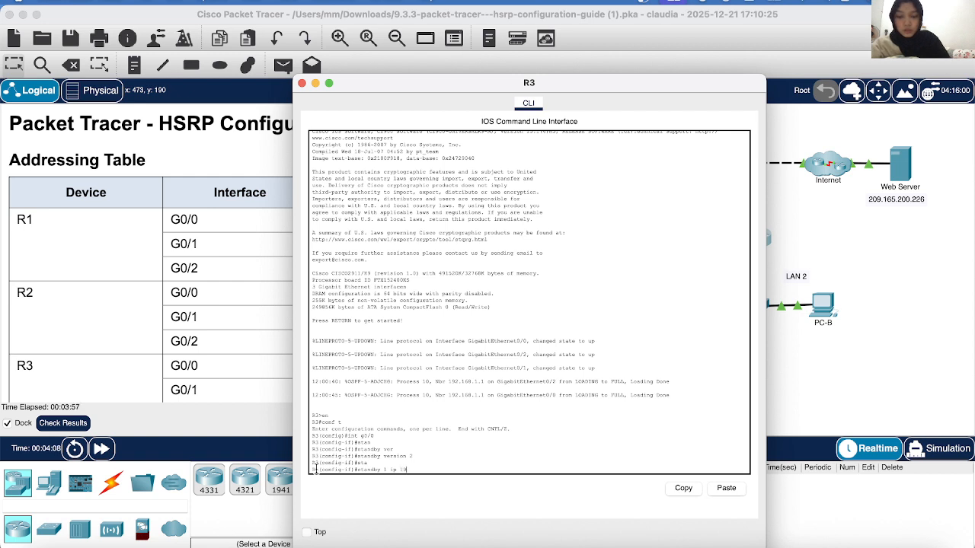
text(2.16)
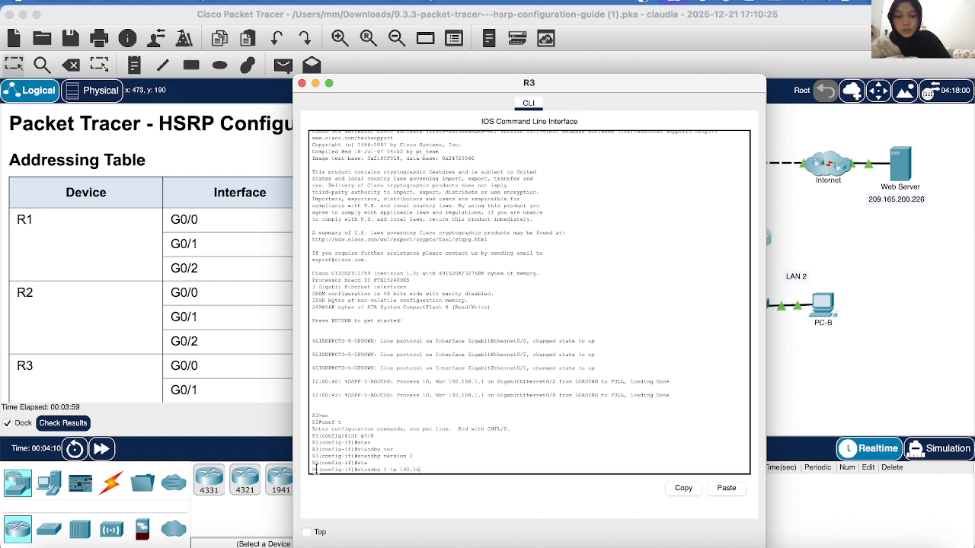
text(8)
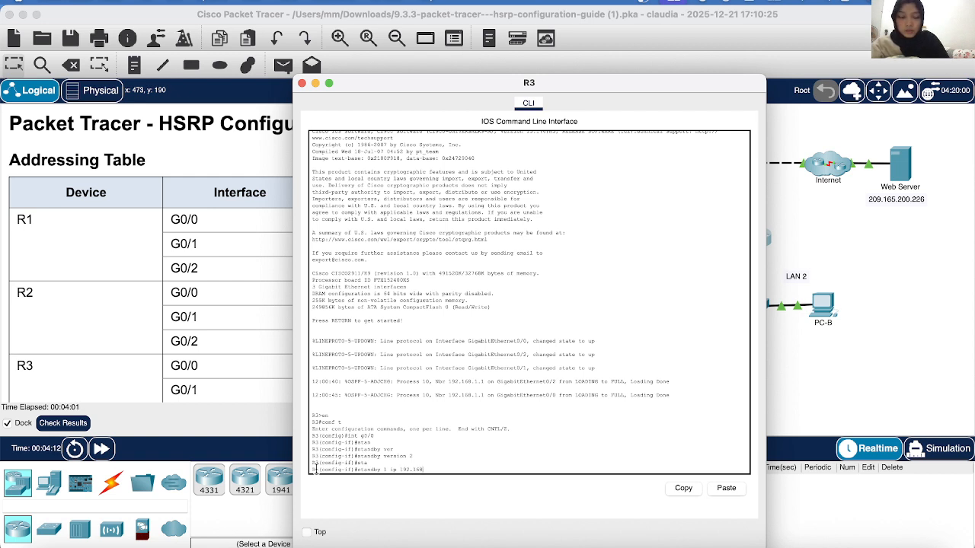
text(.1.)
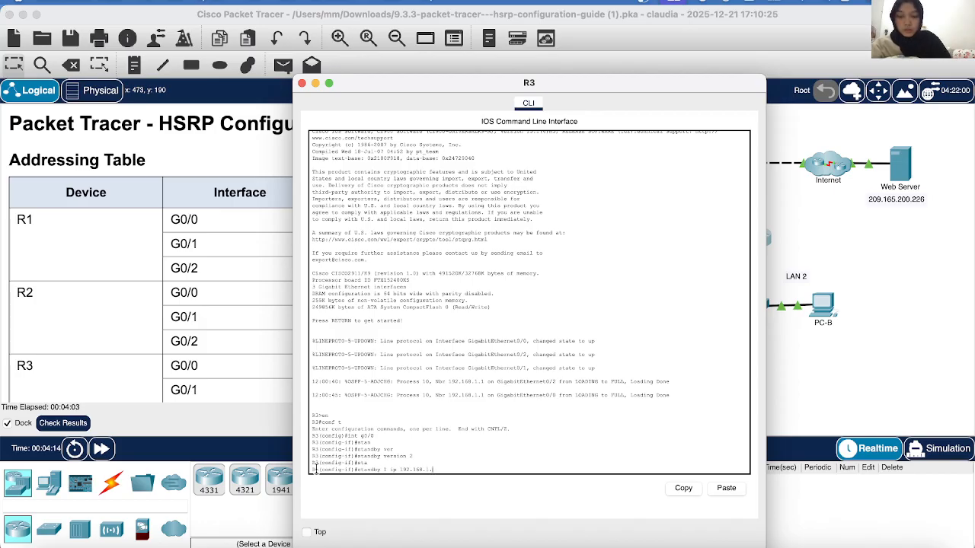
text(2)
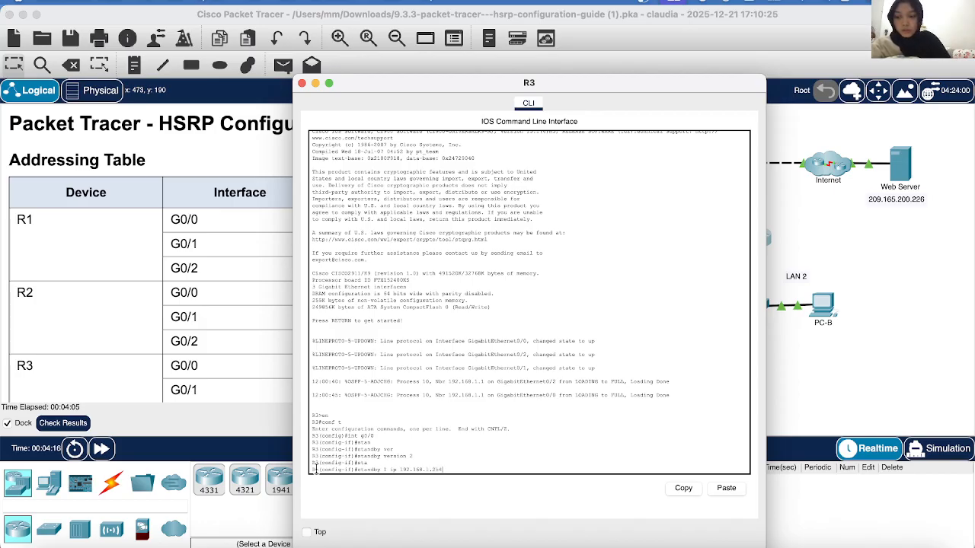
text(54)
key(Return)
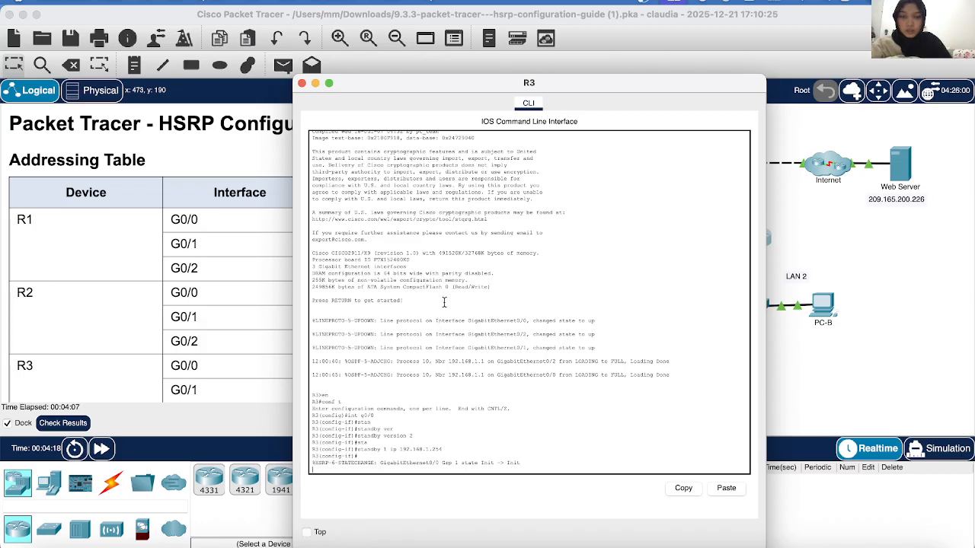
- Close R3's window, open switch S1's command line and enter global configuration mode with en and conf t
drag(604, 82, 769, 81)
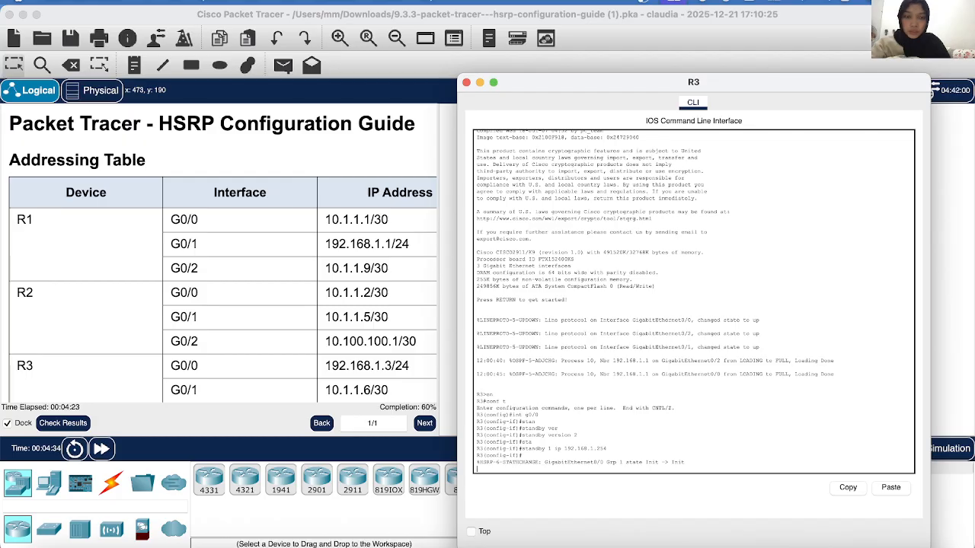
click(466, 82)
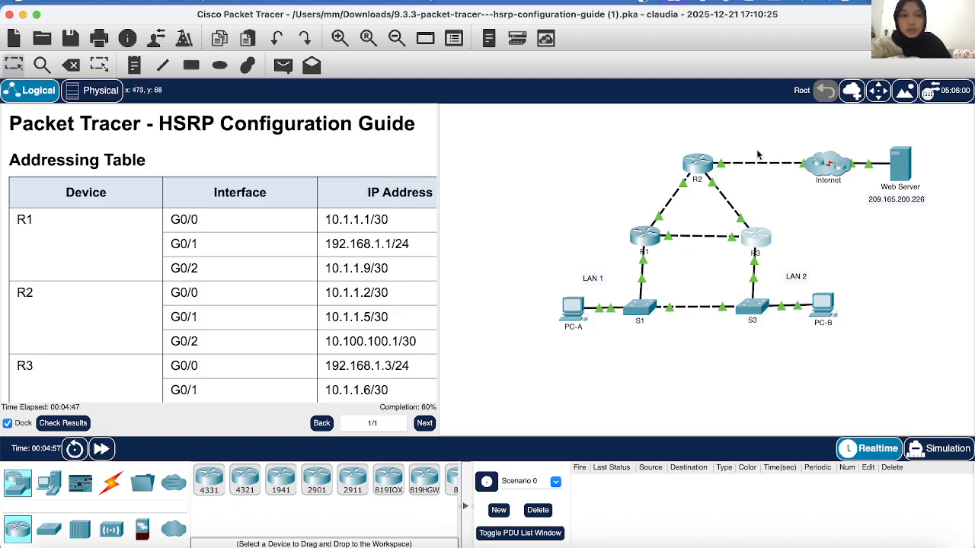
click(636, 309)
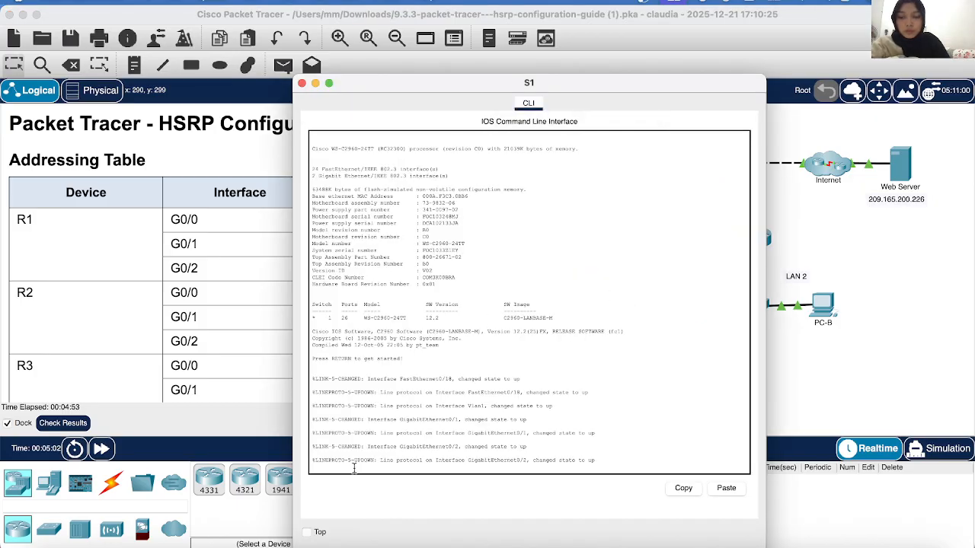
key(Return)
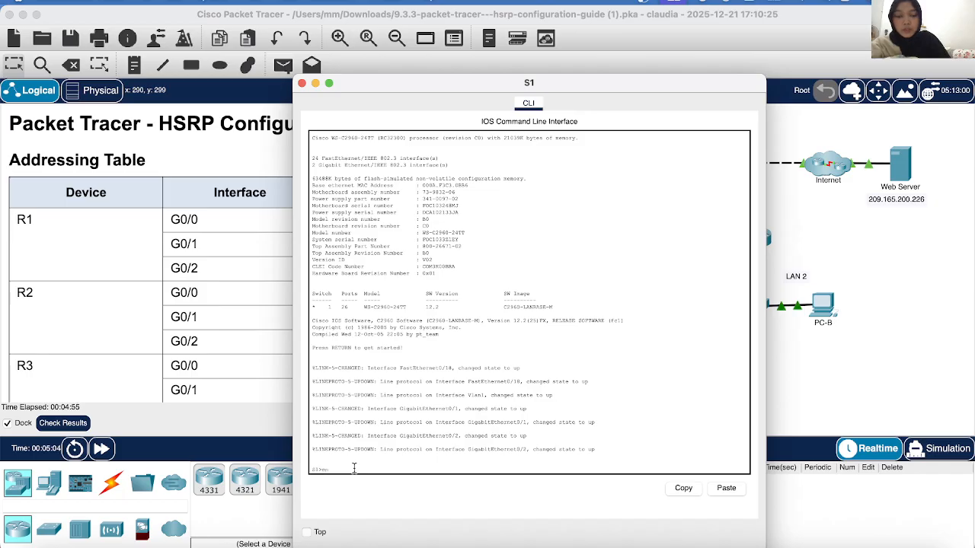
key(Return)
text(con)
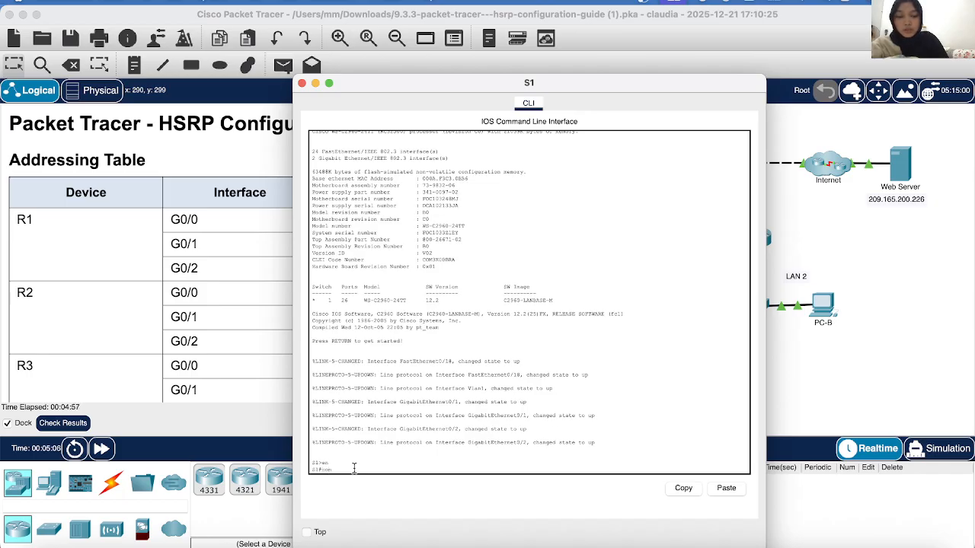
text(f t)
key(Return)
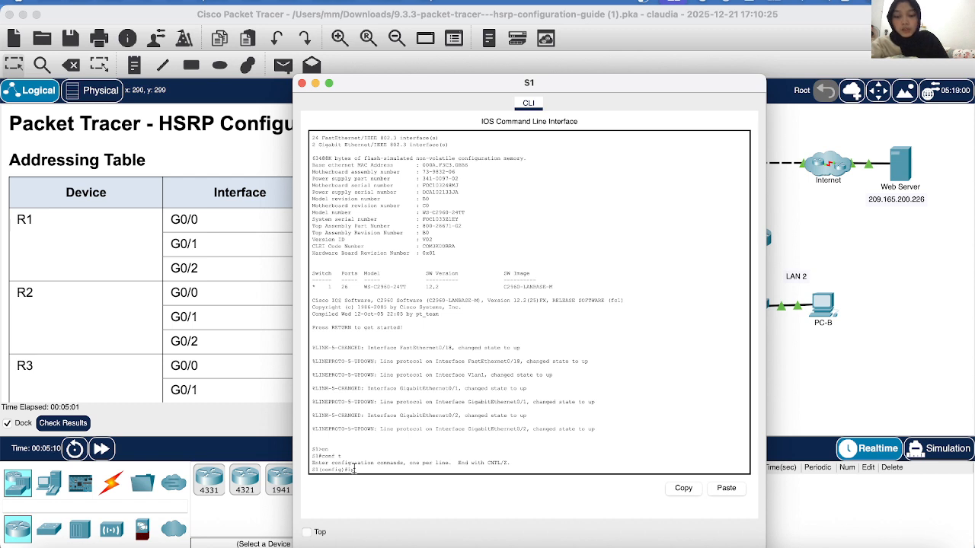
- Set S1's default gateway to the HSRP virtual address with ip default-gateway 192.168.1.254
text(ip de)
key(Tab)
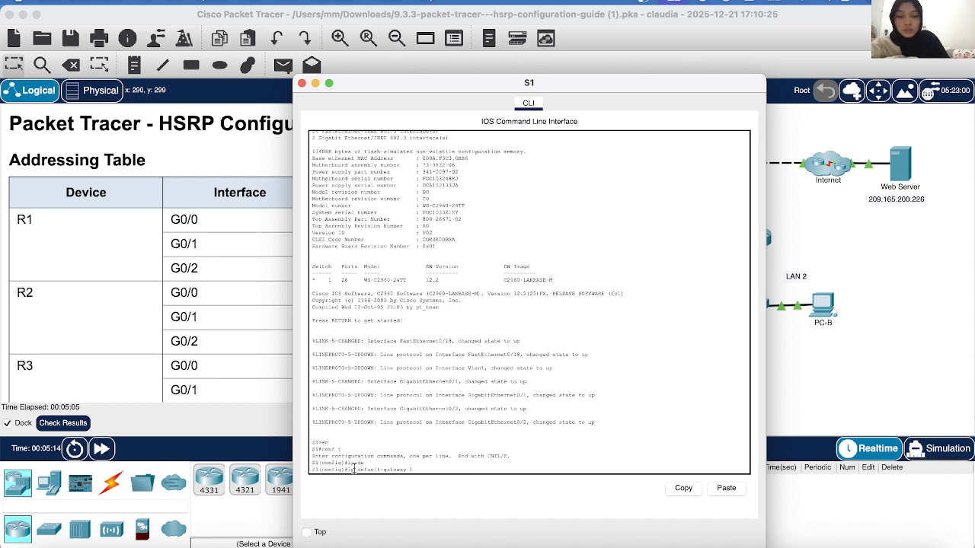
text(192.168)
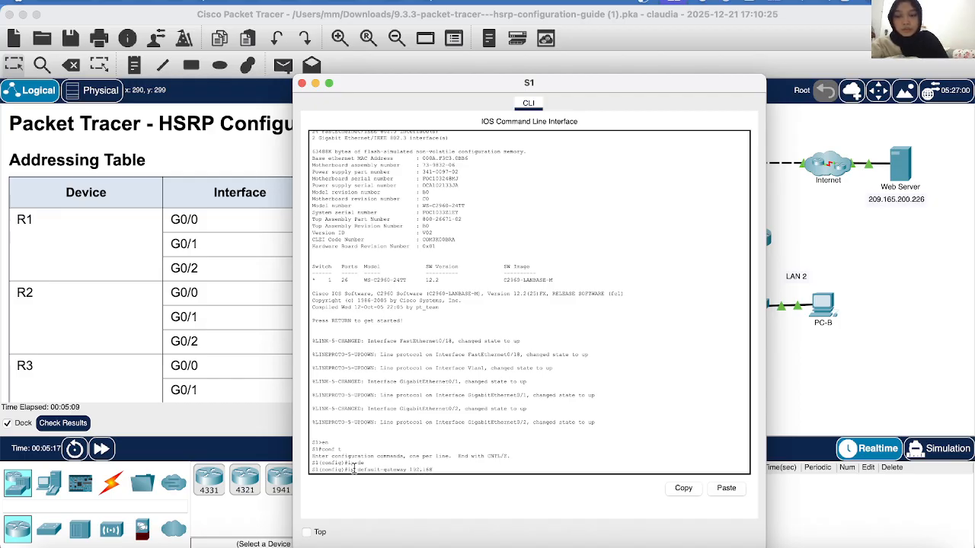
text(.1)
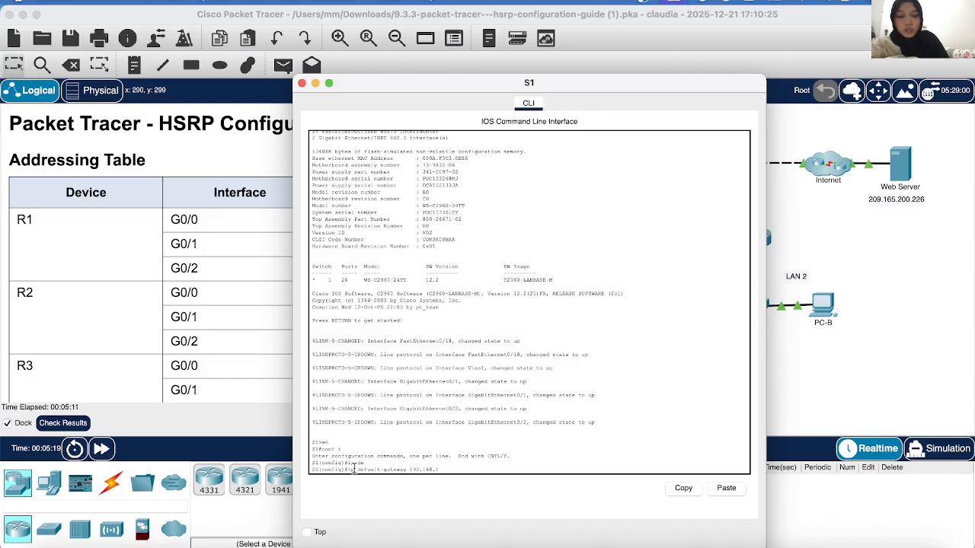
text(.254)
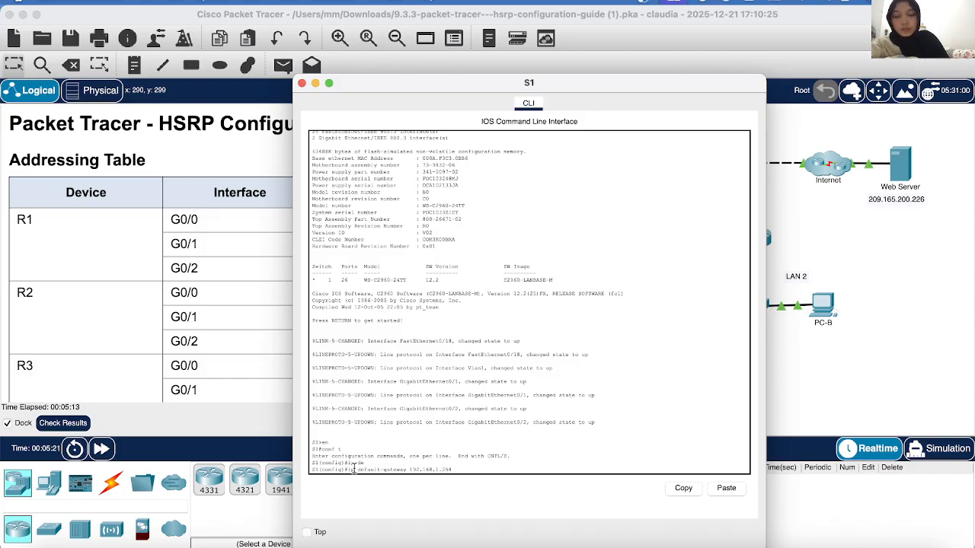
key(Return)
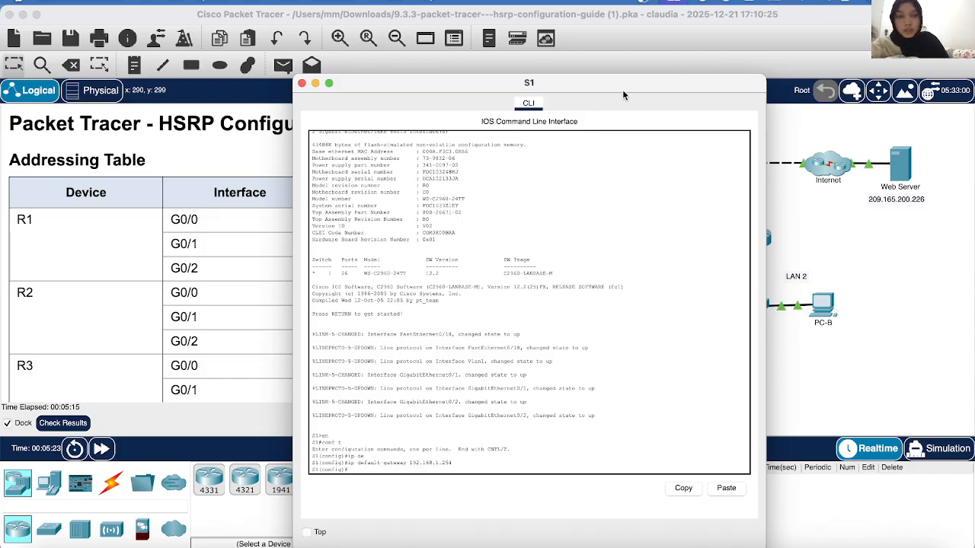
- Close S1's window, open switch S3's command line and enter global configuration mode with en and conf t
drag(621, 88, 772, 92)
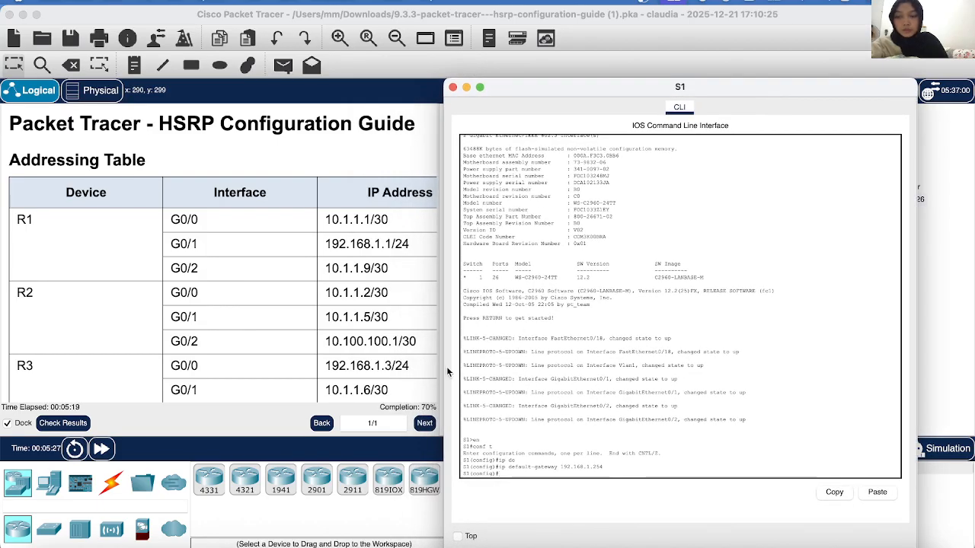
click(452, 87)
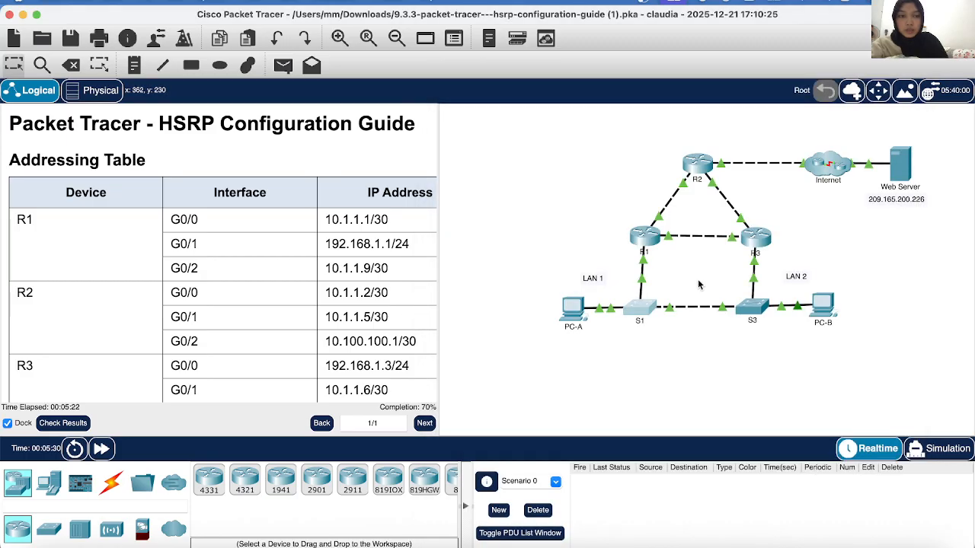
click(745, 310)
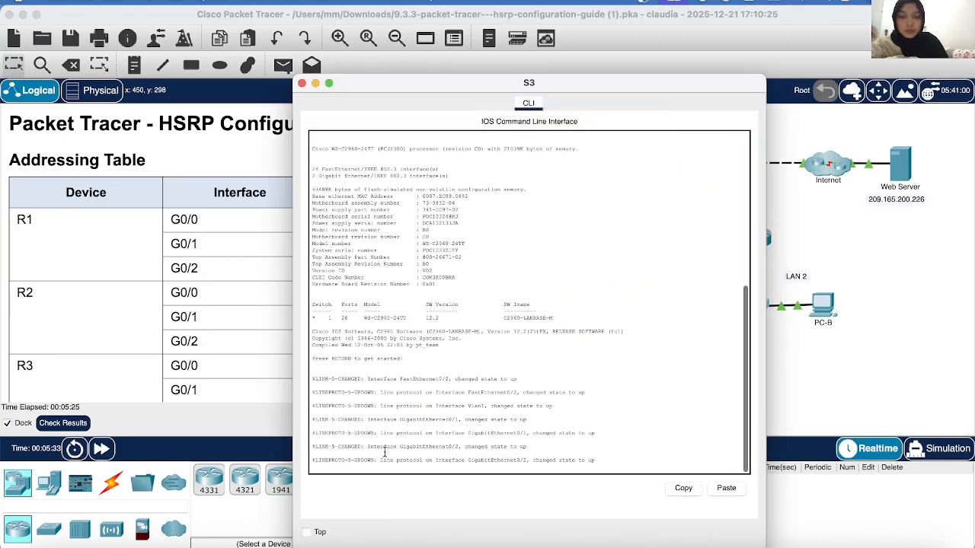
key(Return)
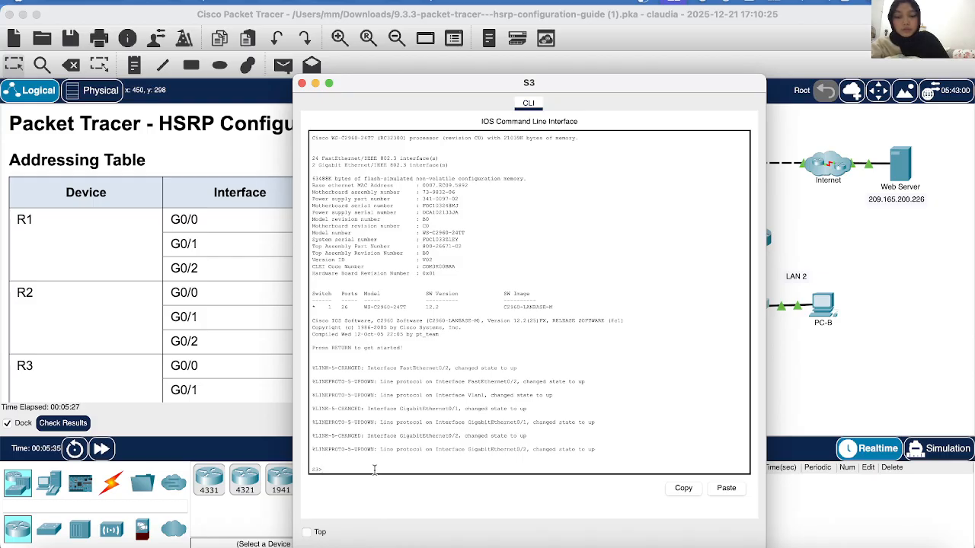
text(en)
key(Return)
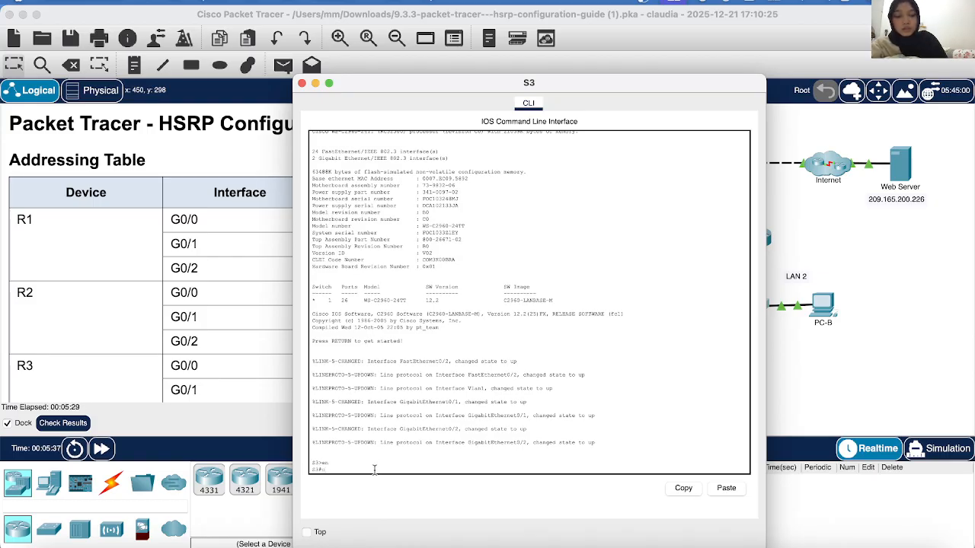
text(conf t)
key(Return)
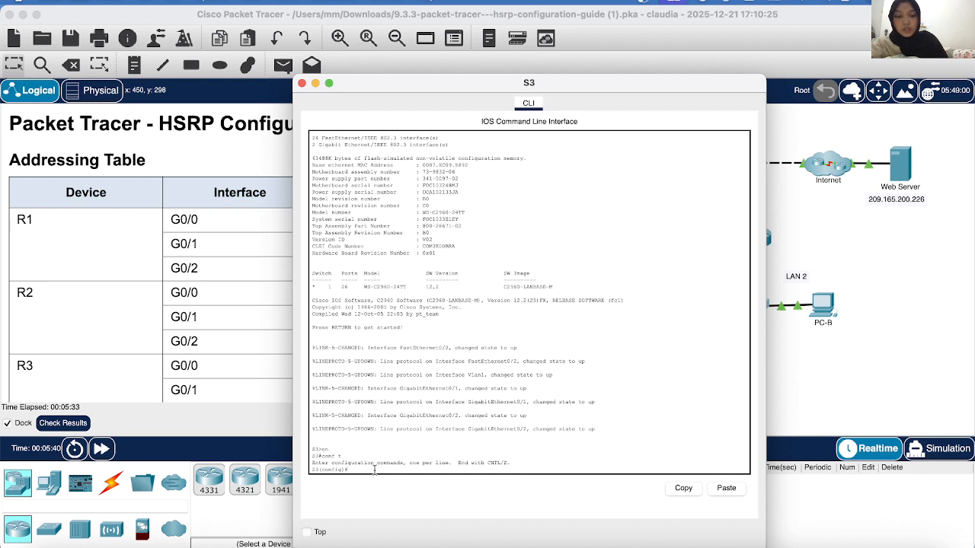
- Set S3's default gateway to the HSRP virtual address with ip default-gateway 192.168.1.254 and close its window
text(ip def)
key(Tab)
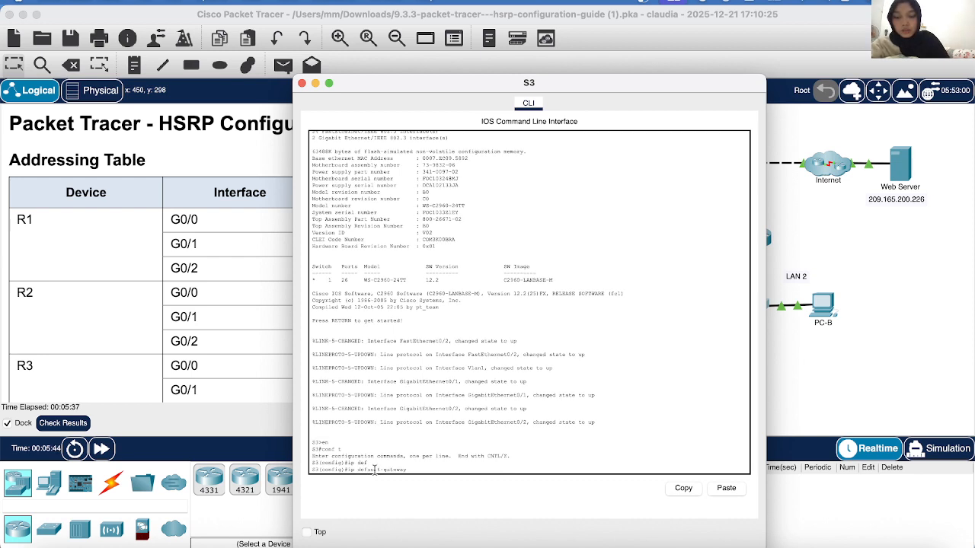
text(192.)
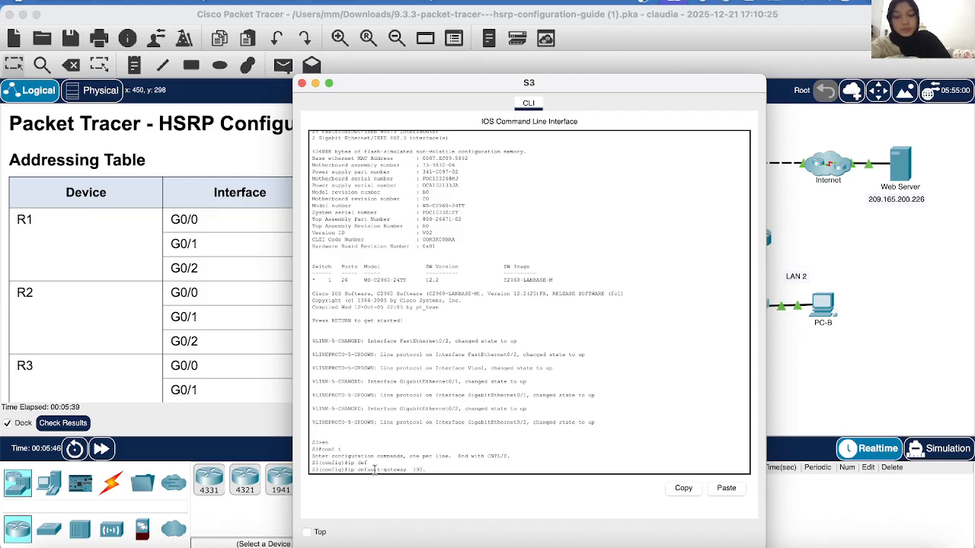
text(168)
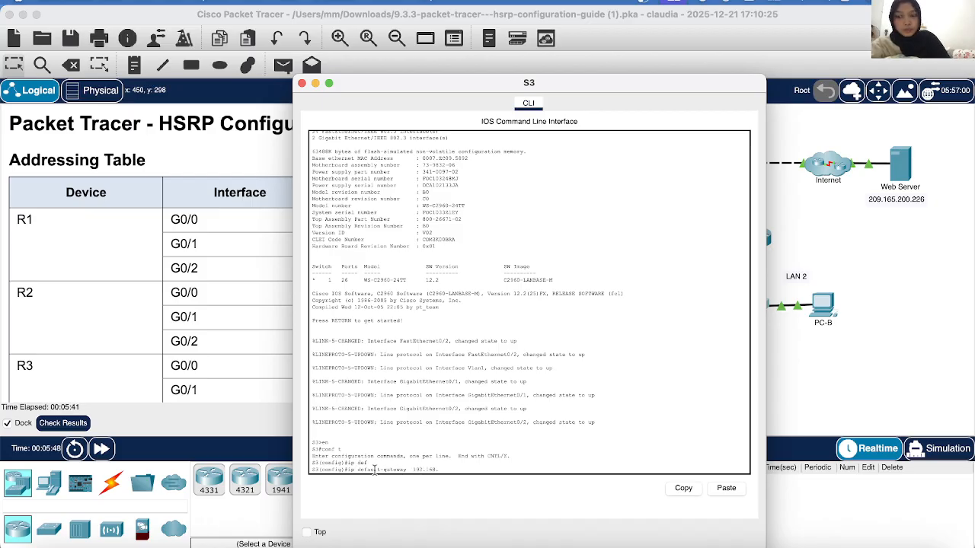
text(.3.)
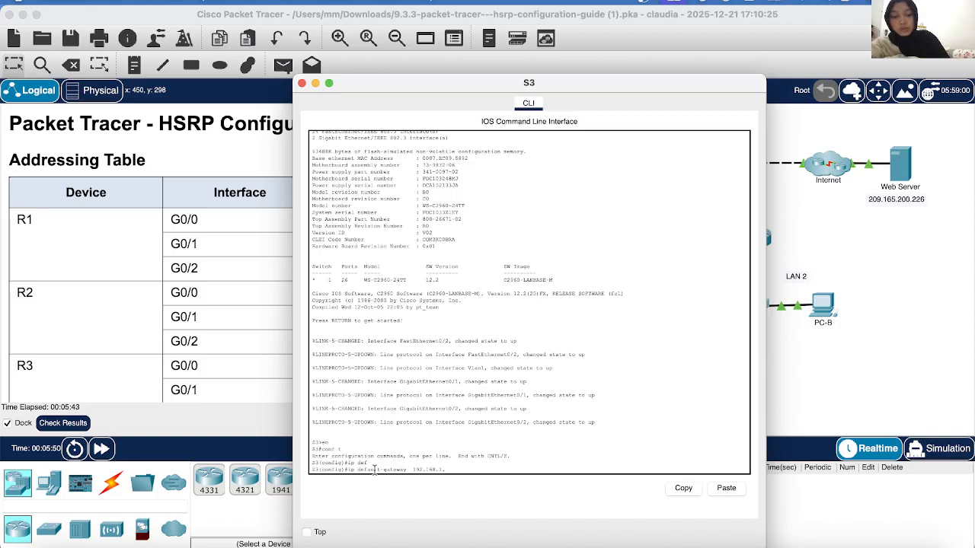
text(254)
key(Return)
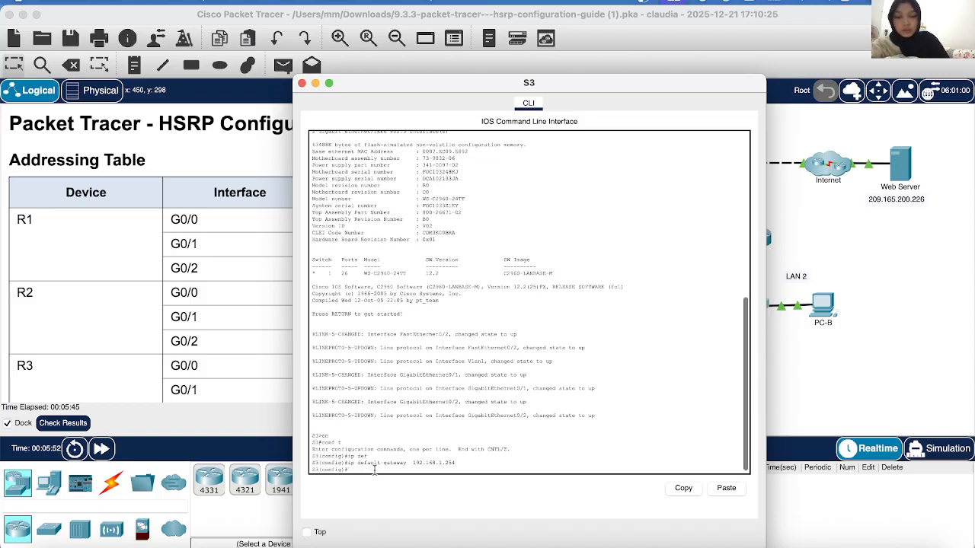
drag(467, 91, 641, 93)
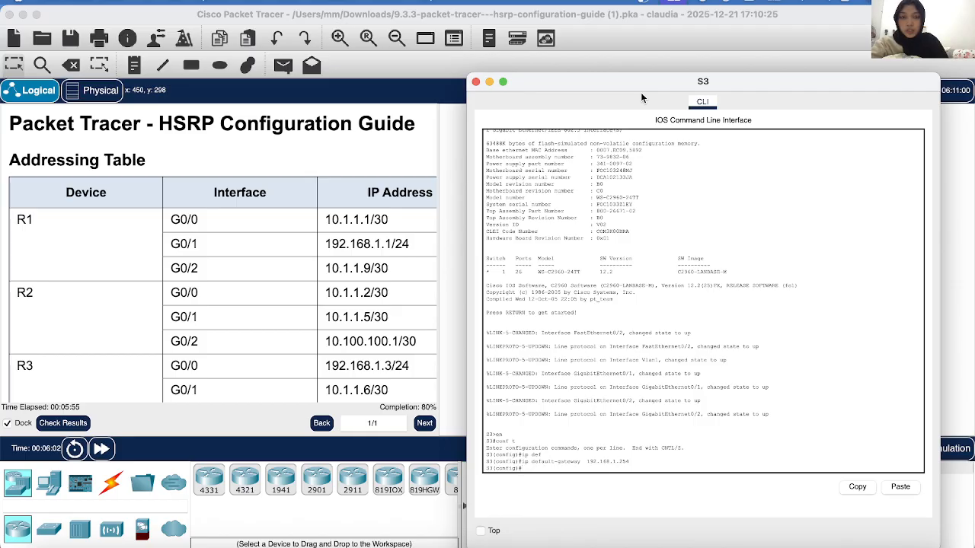
click(476, 82)
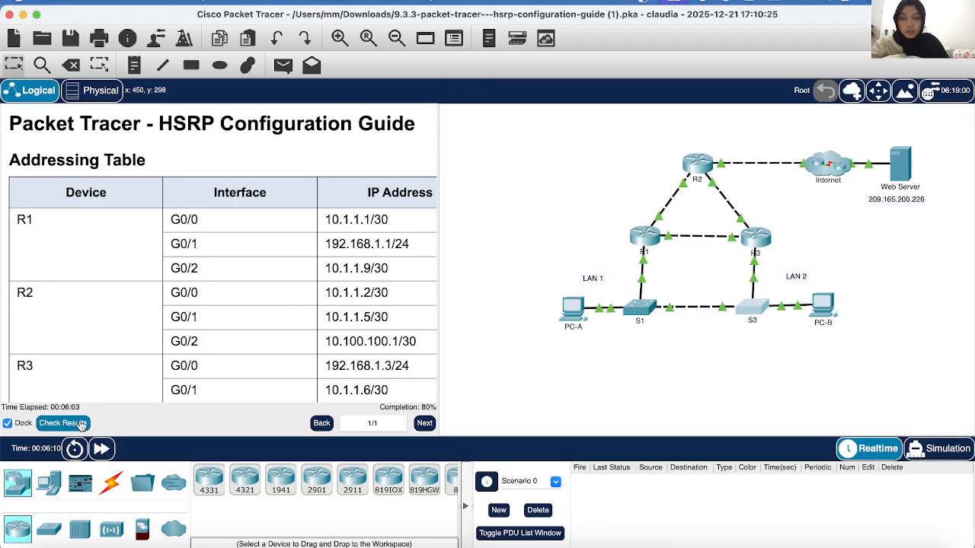
- Check the activity results, review the assessment items for each device, and close the results
click(80, 429)
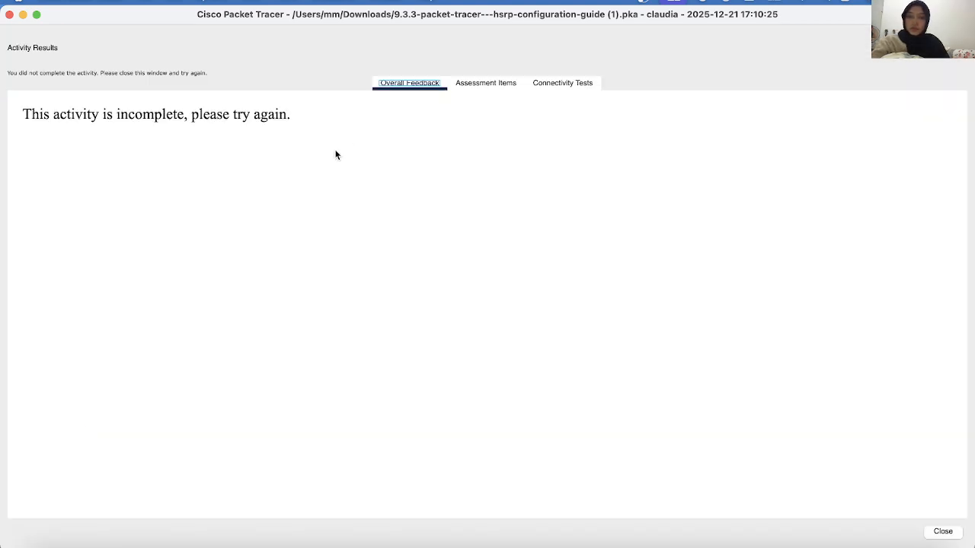
click(480, 82)
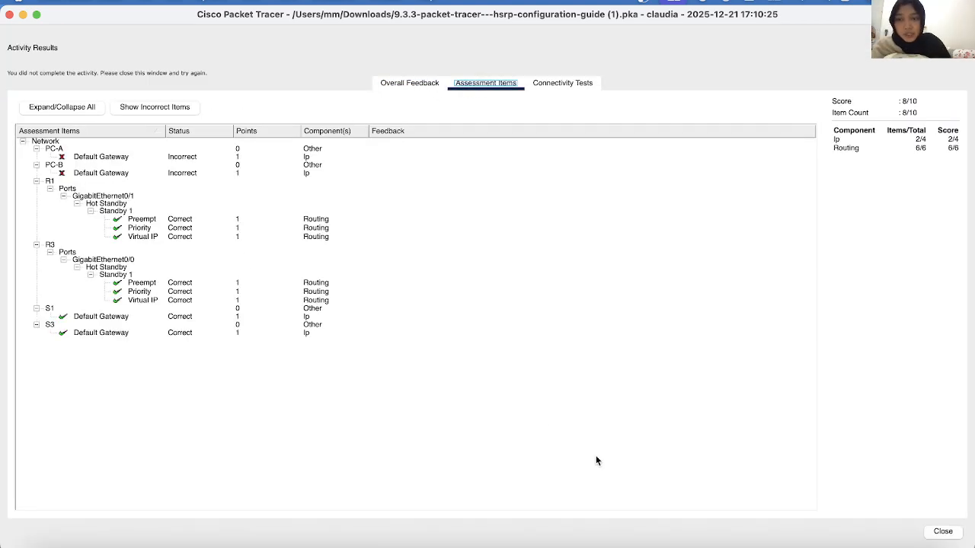
click(943, 532)
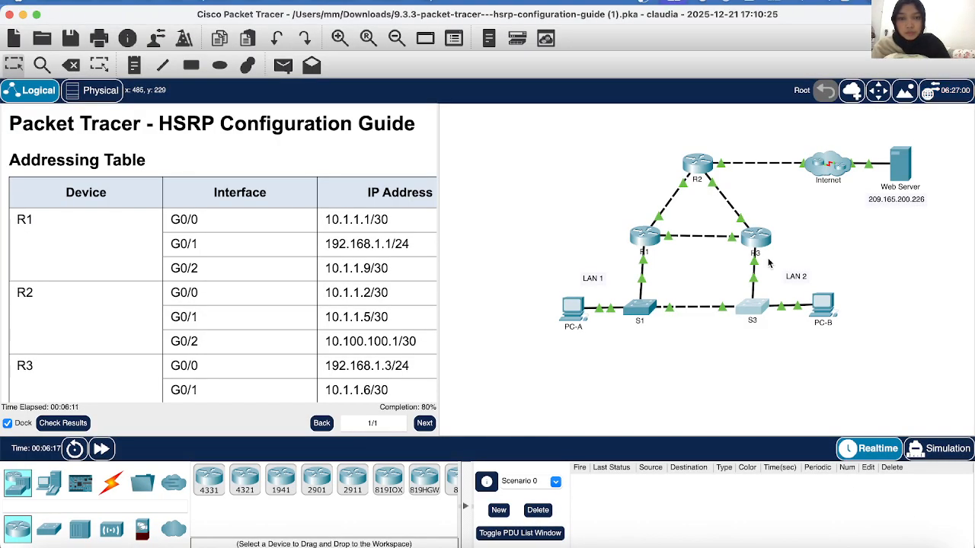
- Open PC-A's IP configuration and unlock the locked screen with the account password
click(573, 307)
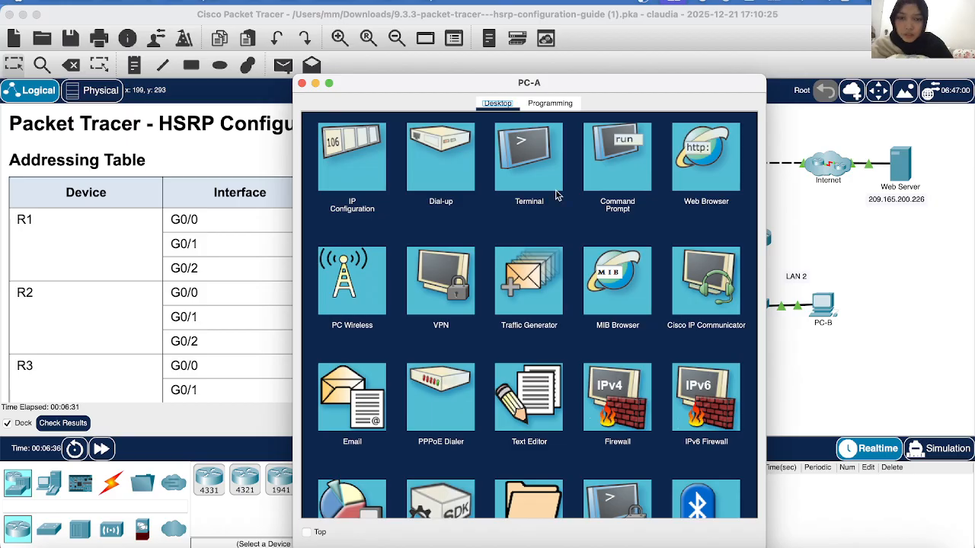
click(355, 151)
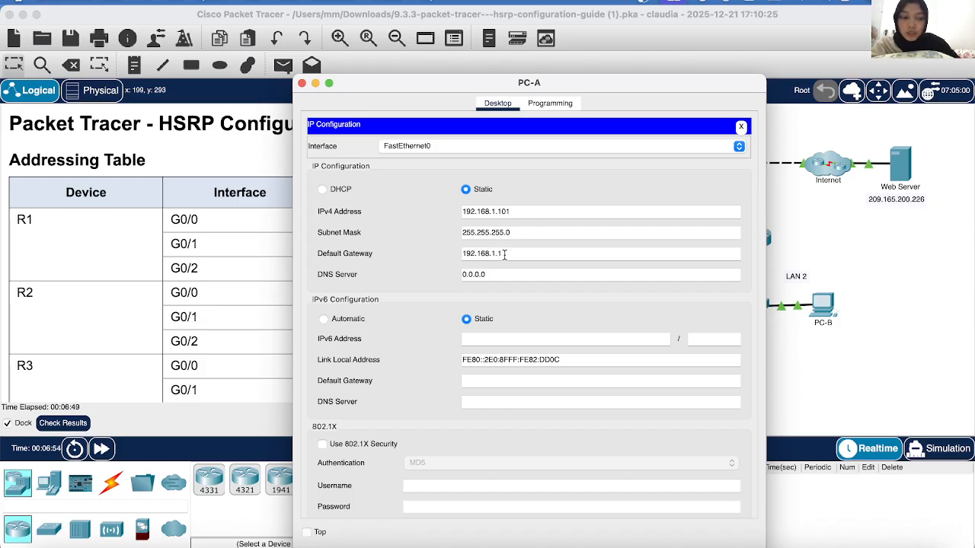
key(ctrl+super+q)
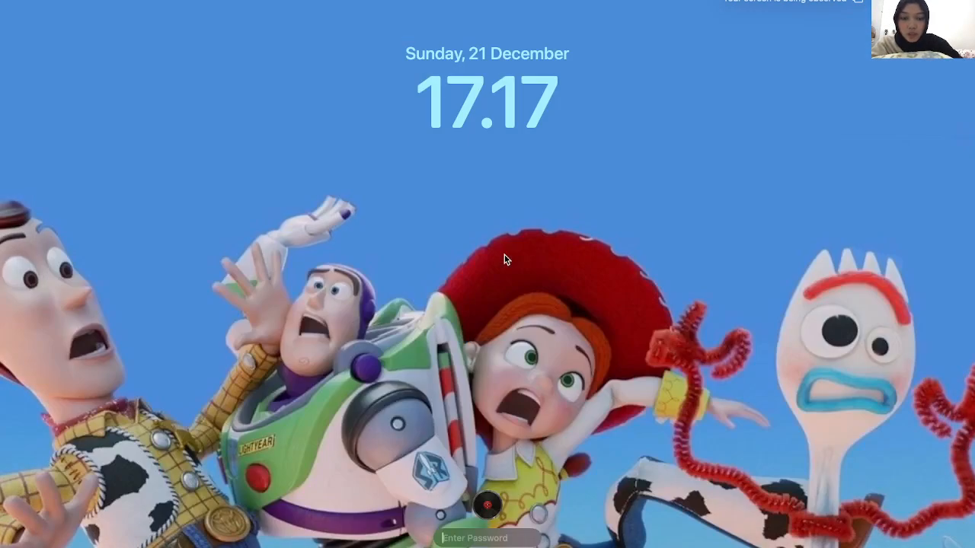
text(••••)
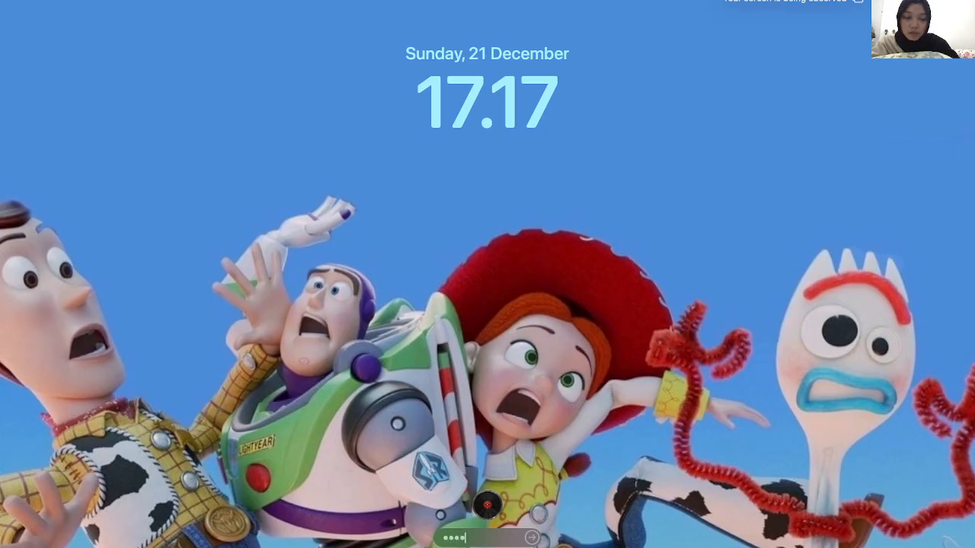
key(Return)
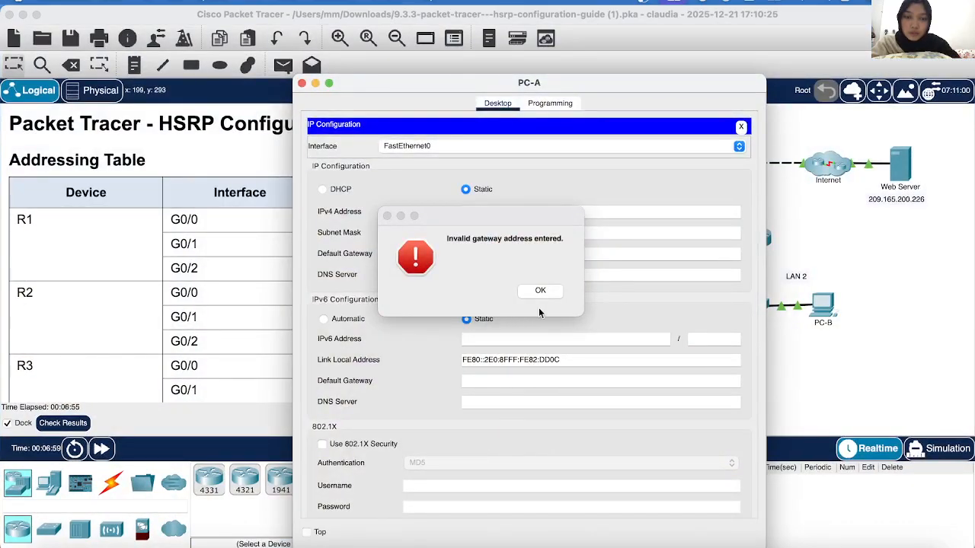
- Dismiss the error dialog and close PC-A's window
click(539, 286)
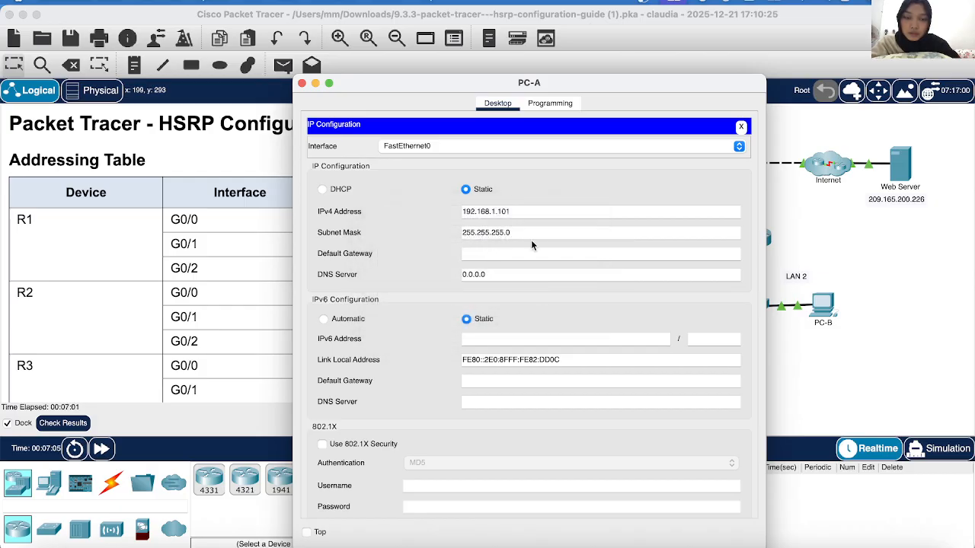
drag(559, 79, 627, 55)
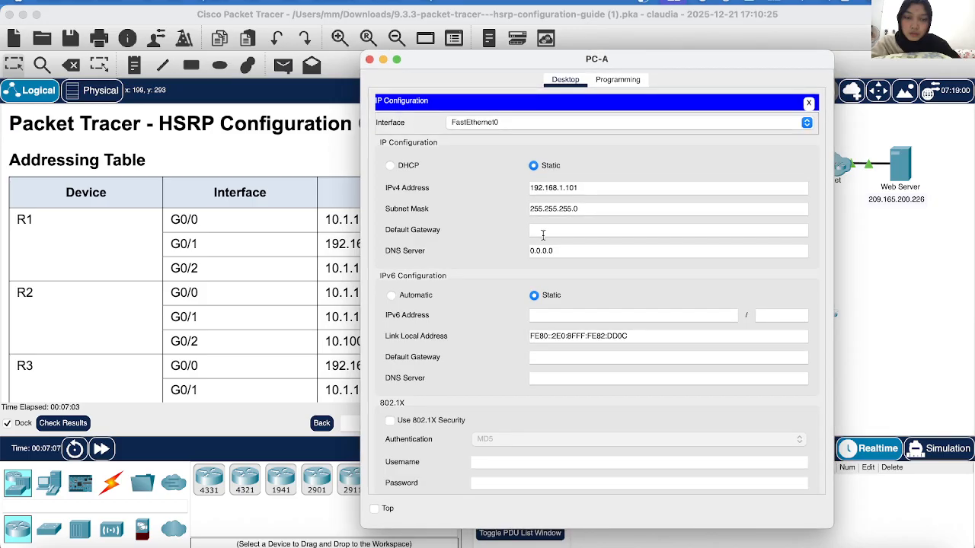
click(370, 59)
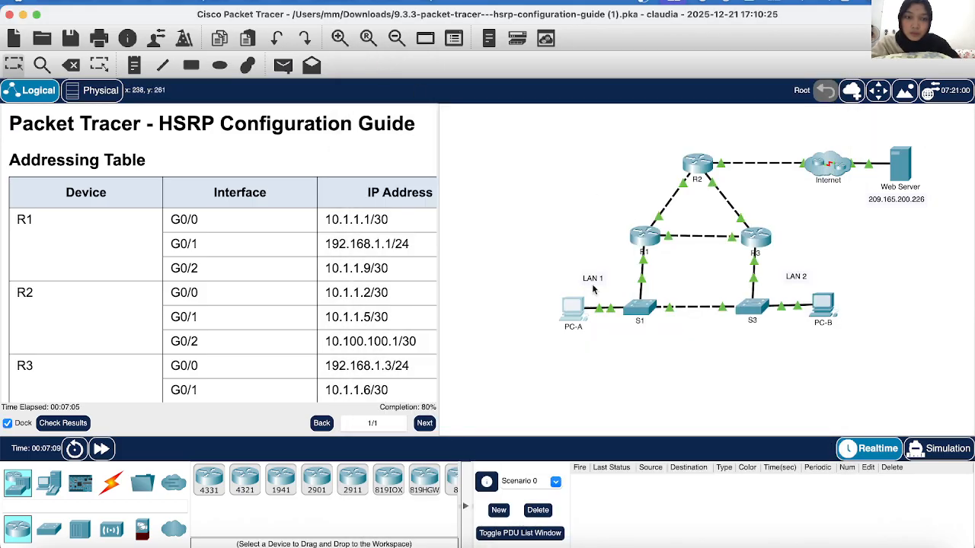
- Set PC-A's IPv4 default gateway to 192.168.1.254 in its IP configuration and close the PC-A window
click(572, 314)
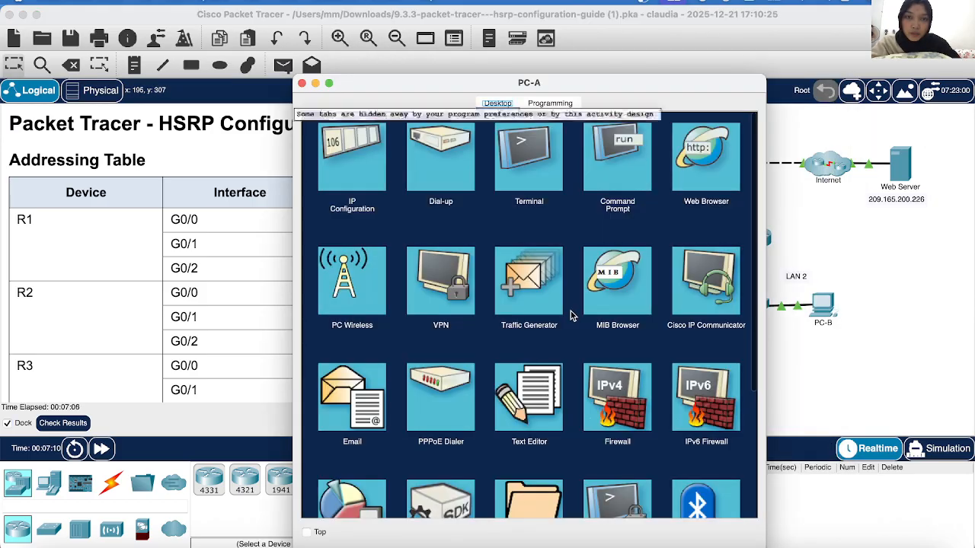
click(361, 153)
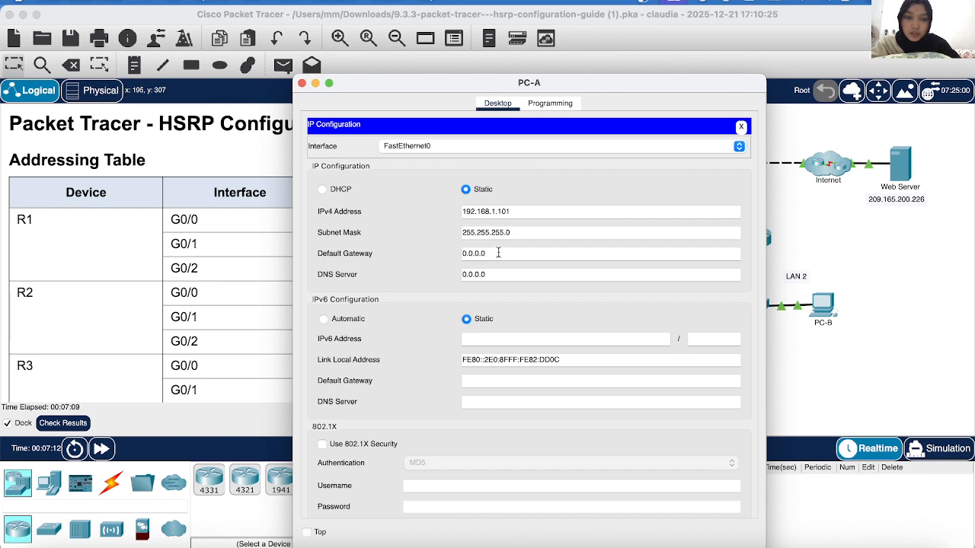
key(BackSpace)
key(BackSpace)
key(BackSpace)
key(BackSpace)
key(BackSpace)
key(BackSpace)
key(BackSpace)
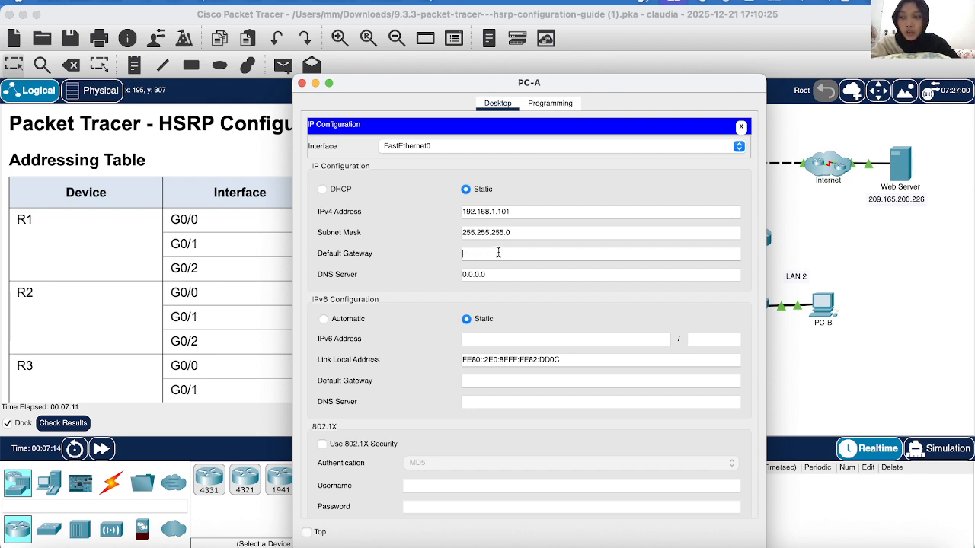
text(1)
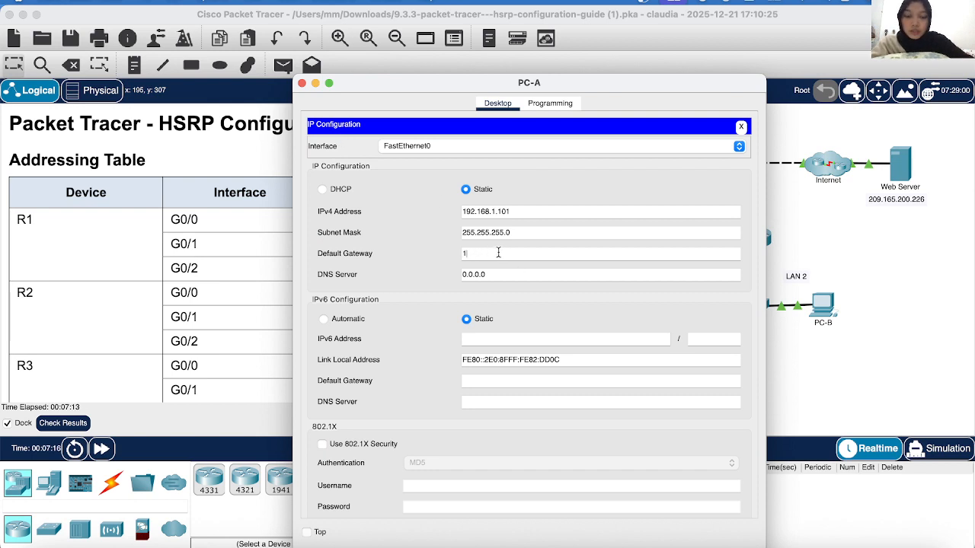
text(92.)
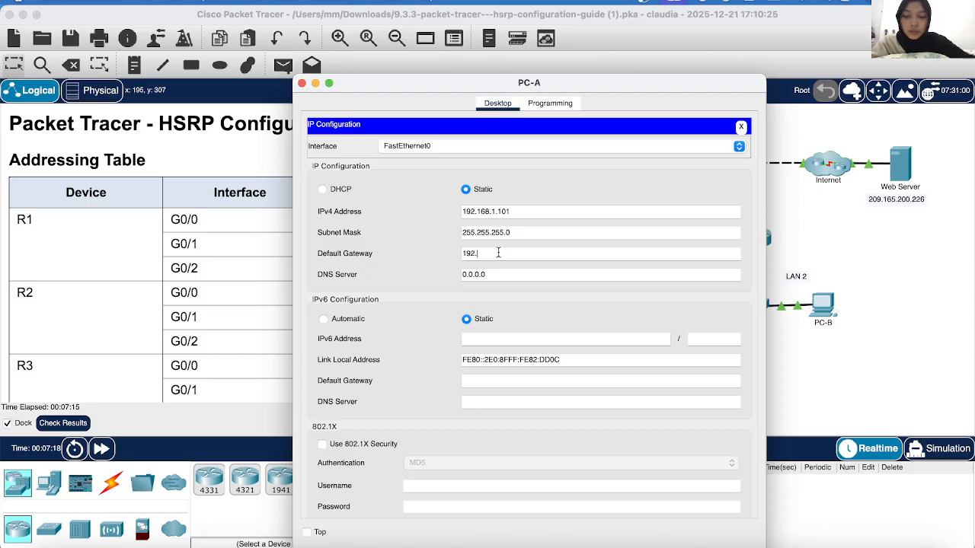
text(168.)
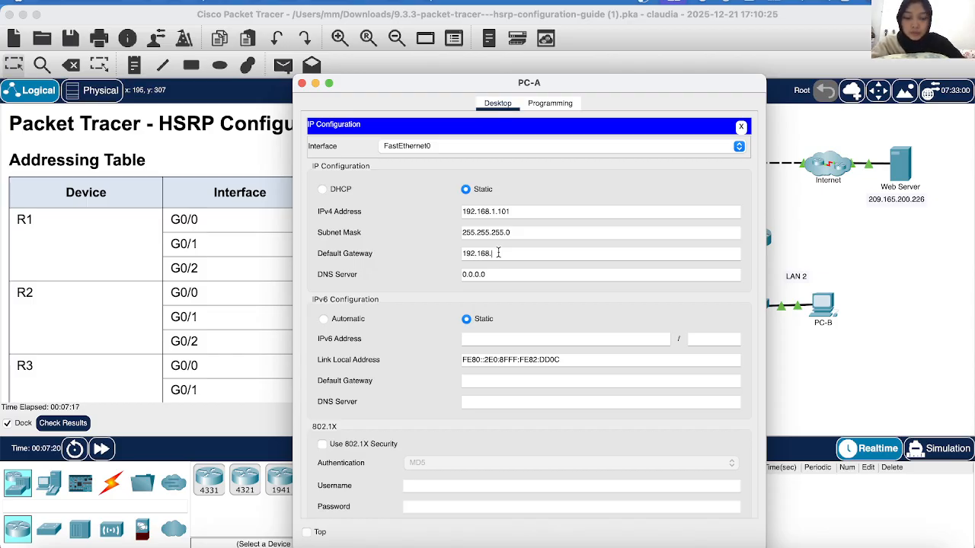
text(1)
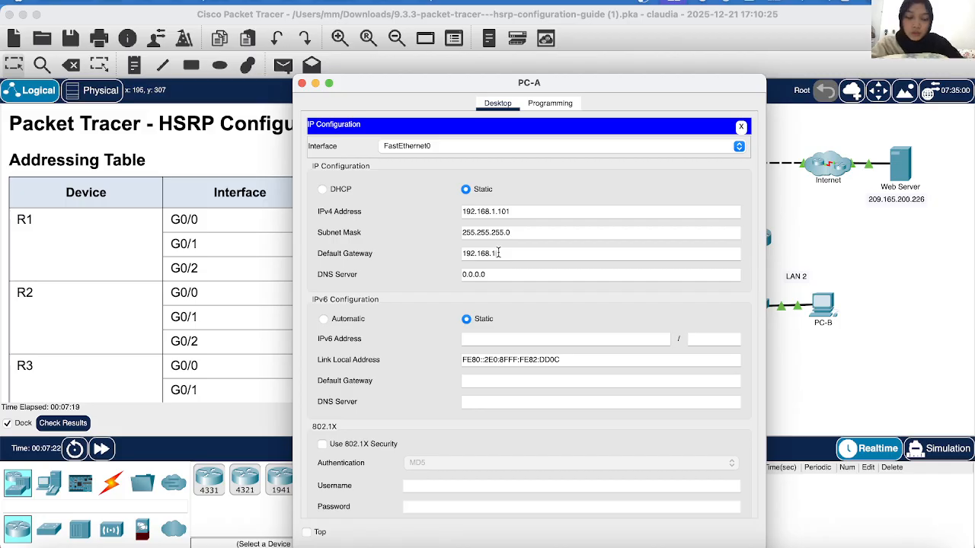
text(.254)
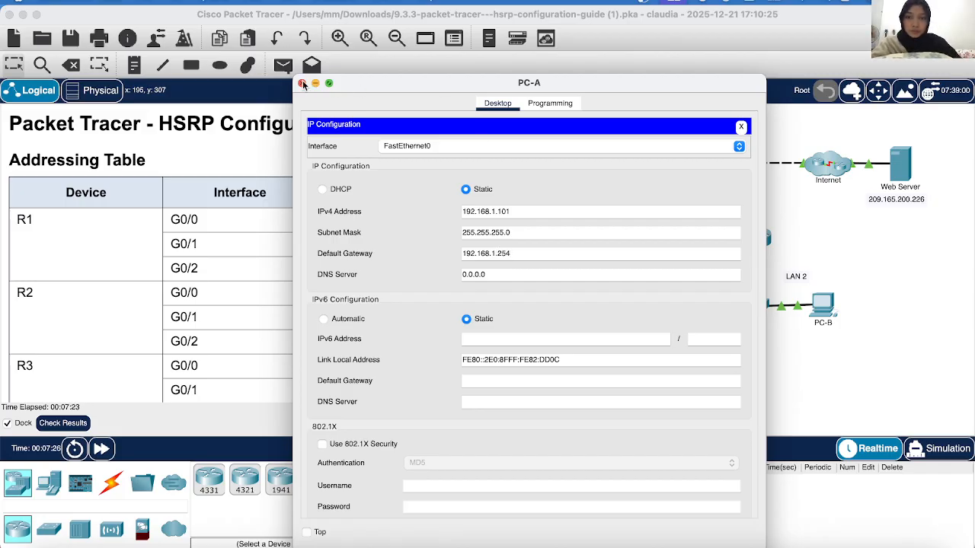
click(302, 83)
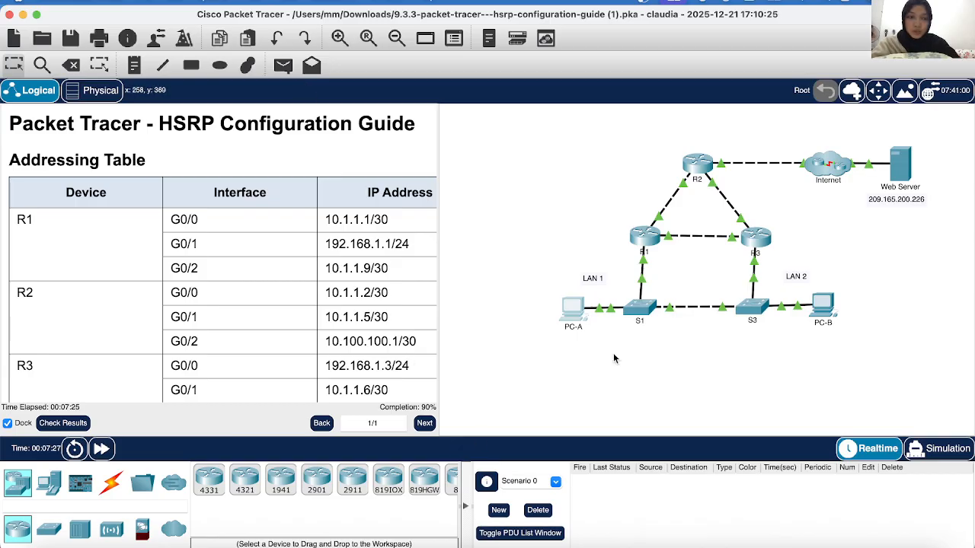
- Set PC-B's IPv4 default gateway to 192.168.1.254 in its IP configuration and close the PC-B window
click(824, 306)
drag(603, 81, 766, 77)
click(509, 149)
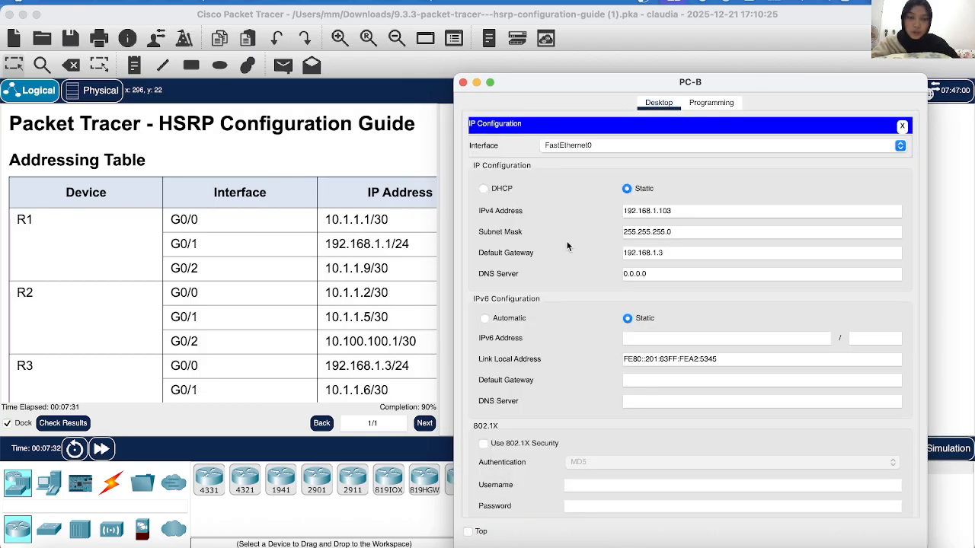
key(BackSpace)
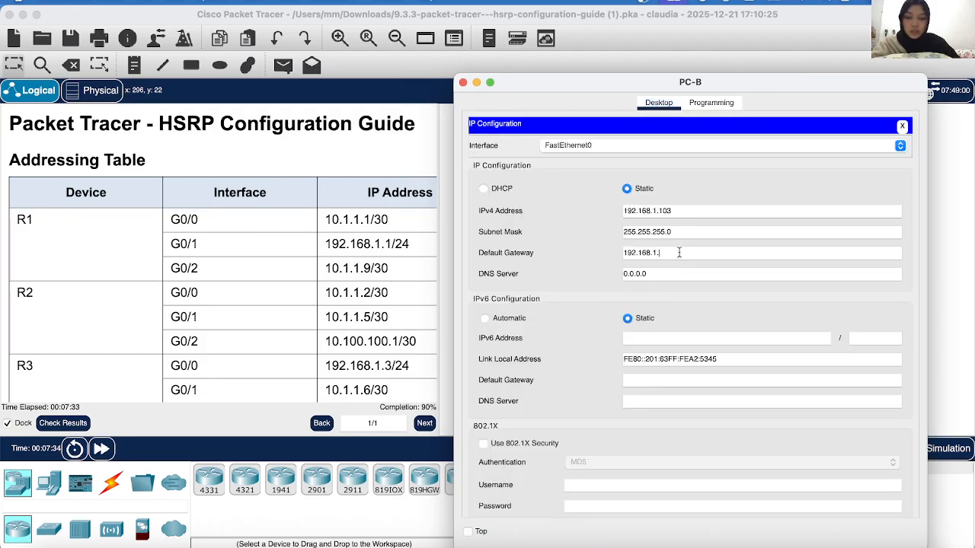
text(254)
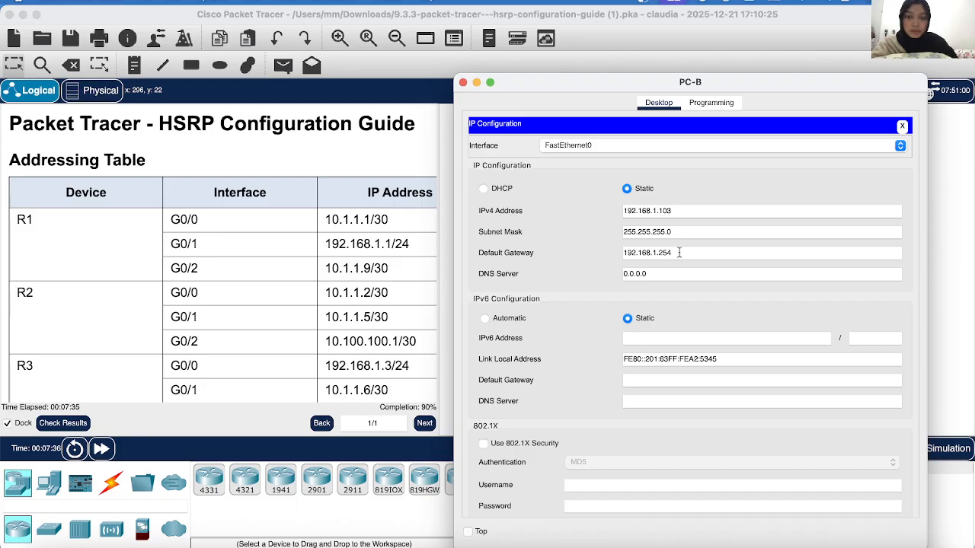
click(462, 83)
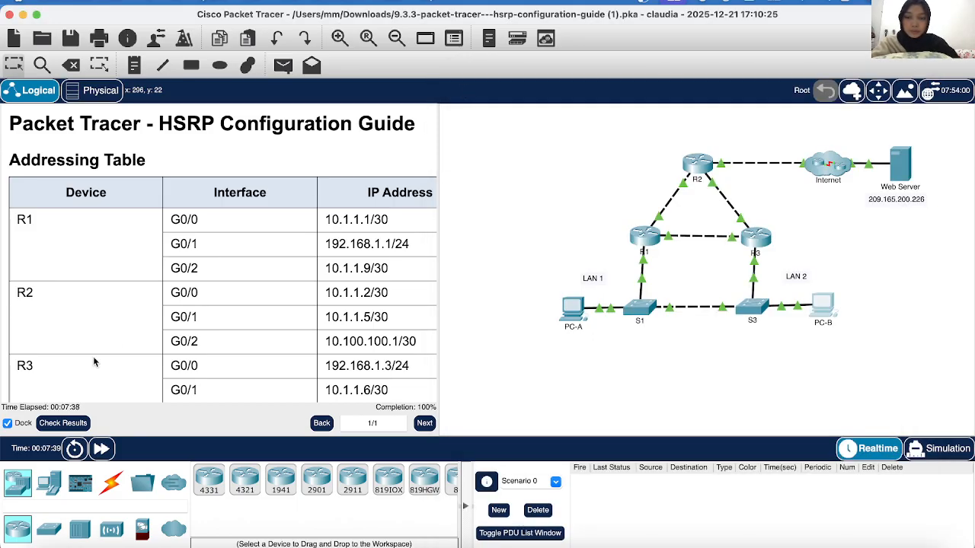
- Check the activity results again, review the assessment items including both PCs' default gateways, and close the results
click(77, 425)
click(484, 82)
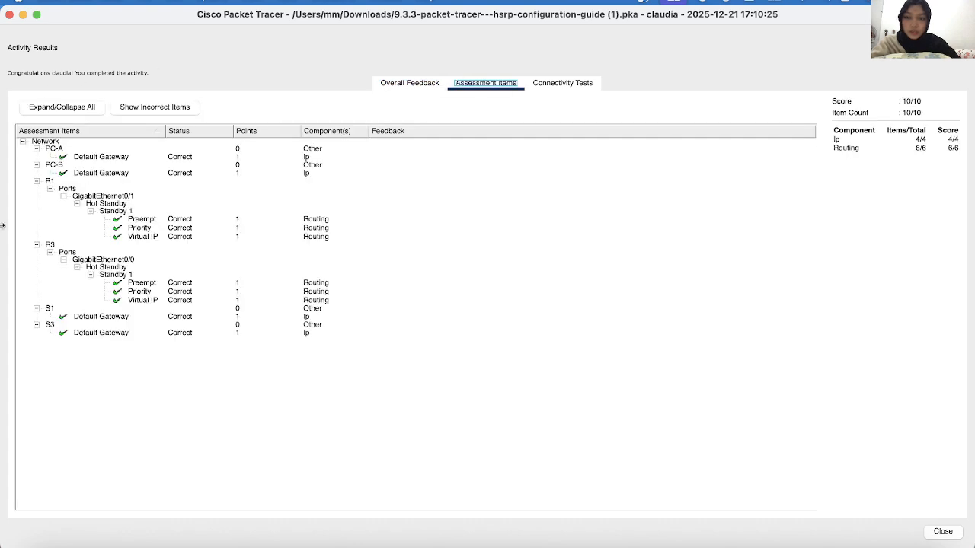
click(941, 531)
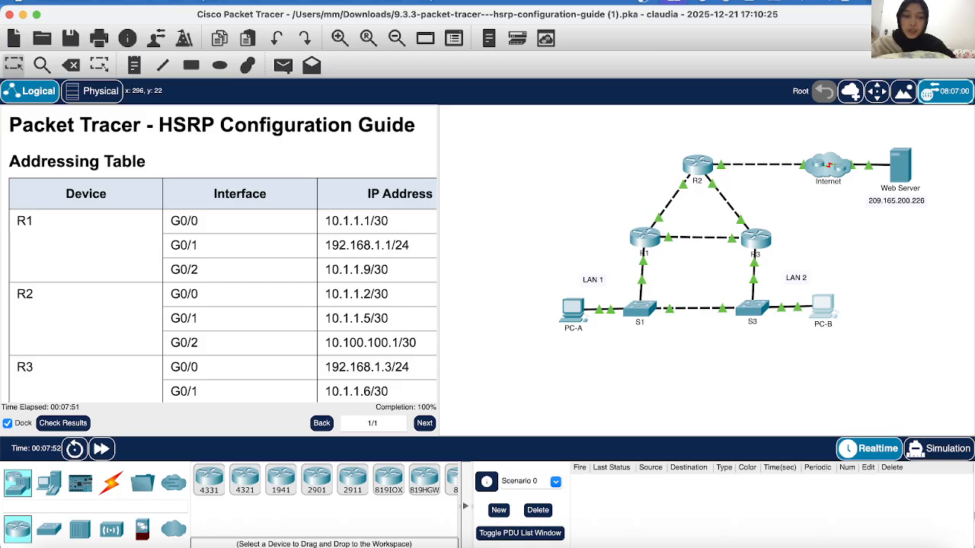
- Open router R1's command line and leave interface configuration mode for privileged EXEC mode with end
click(642, 237)
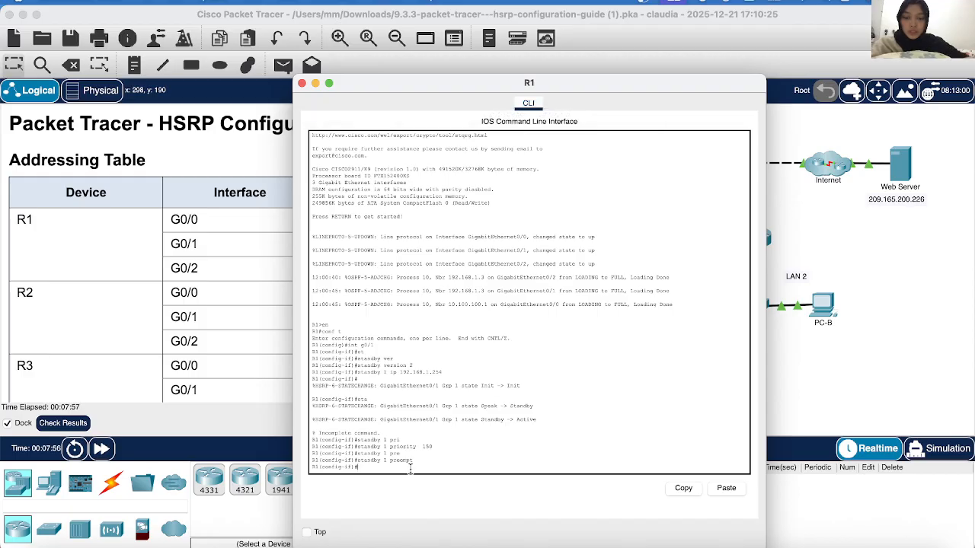
text(end)
key(Return)
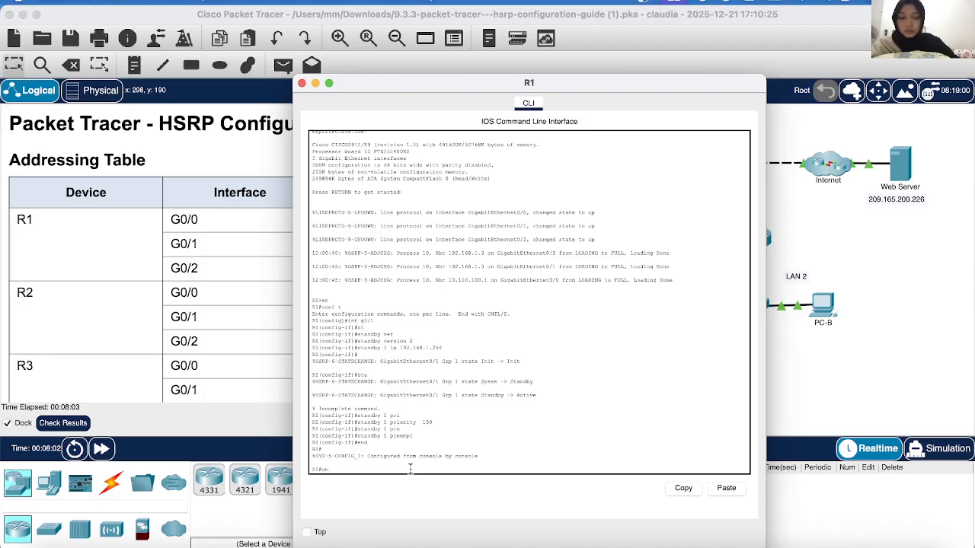
- Run show standby on R1 and check the virtual IP address line in its output
text(sho)
key(Tab)
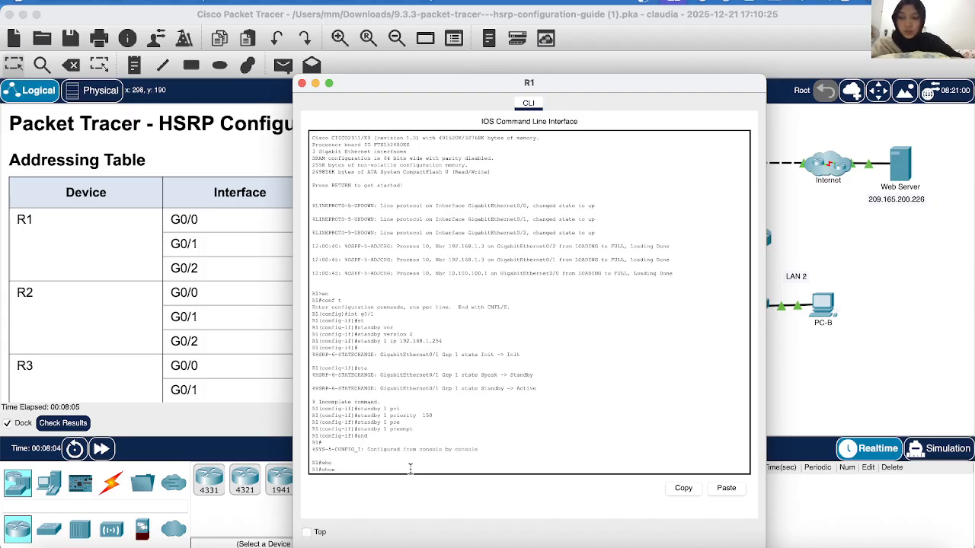
text(st)
key(Tab)
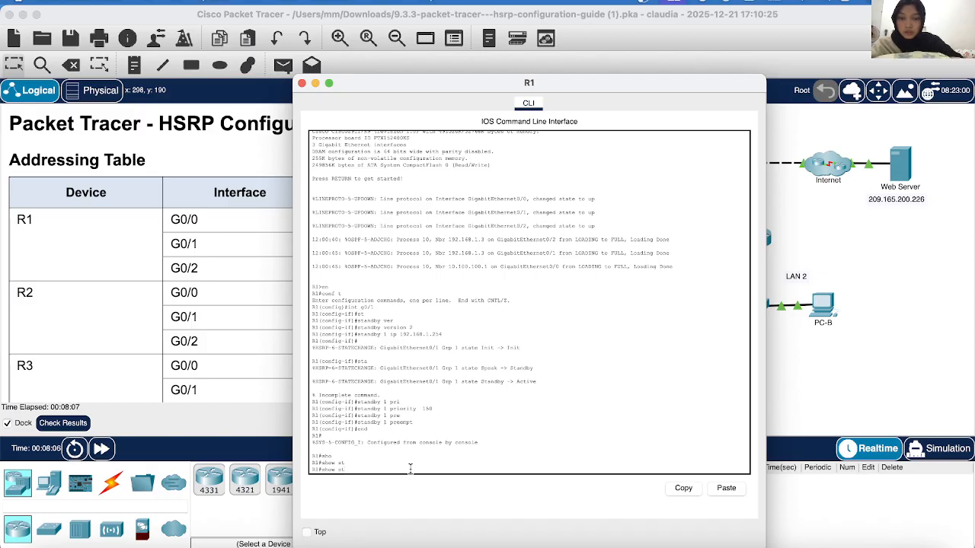
text(a)
key(Tab)
text(n)
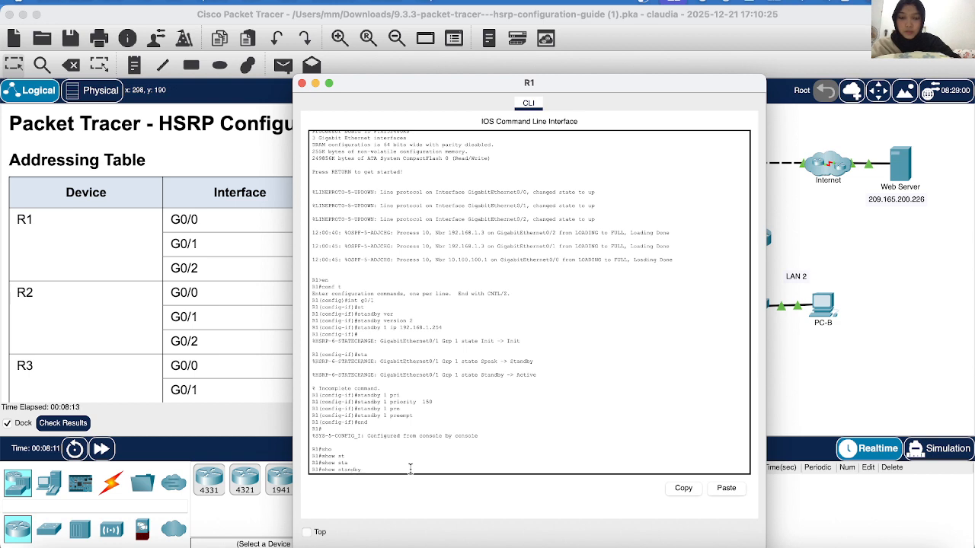
key(Return)
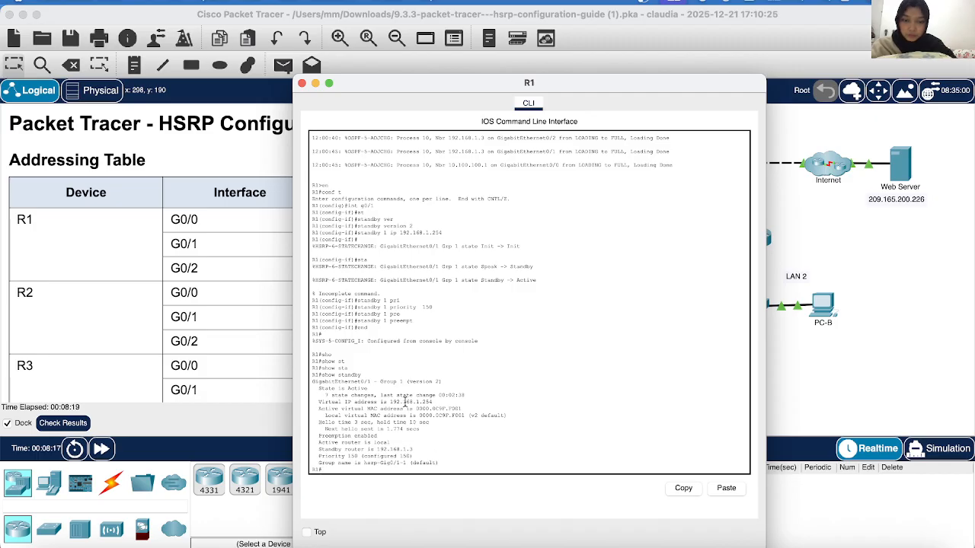
drag(446, 400, 312, 400)
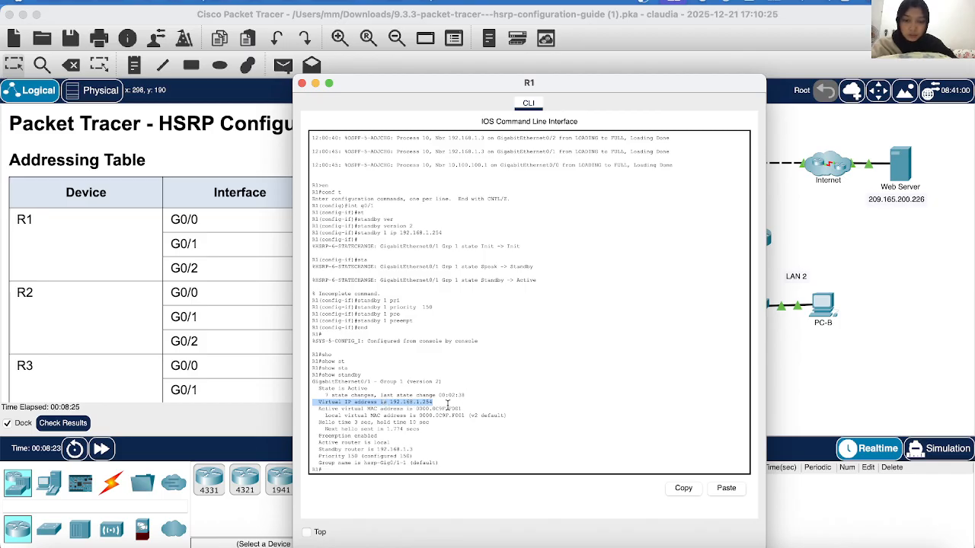
click(448, 405)
scroll(447, 406, down, 1)
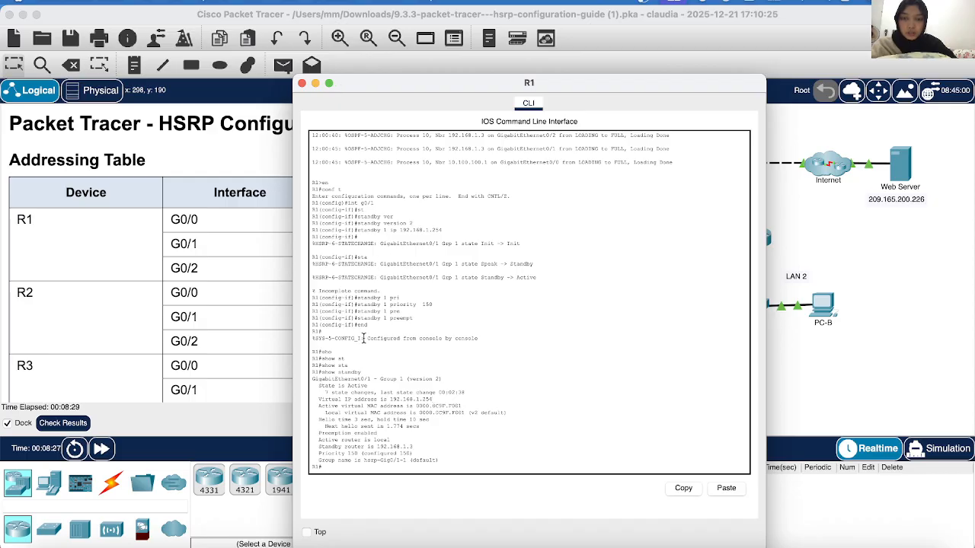
- Copy the show standby command from R1's command line, close R1, and leave interface configuration mode on R3 with end
drag(363, 371, 323, 373)
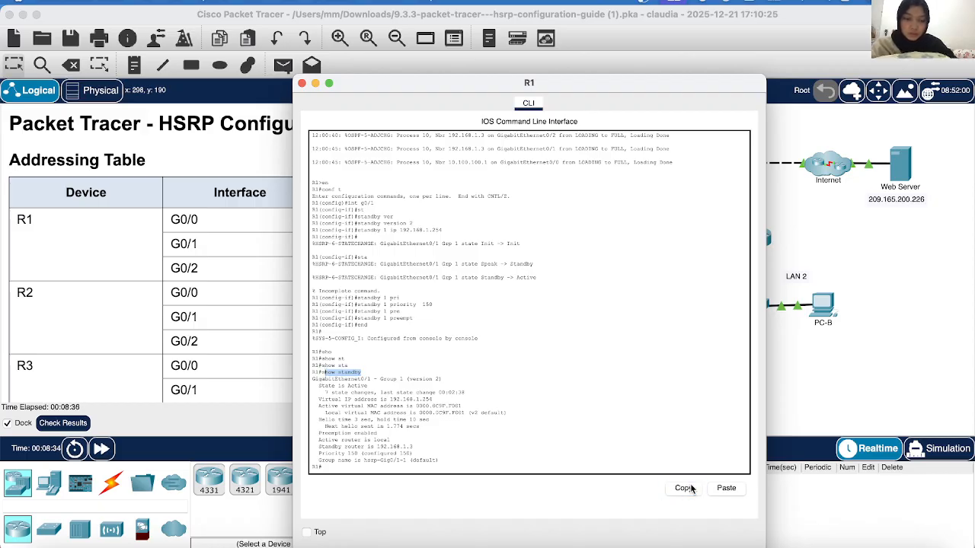
click(302, 83)
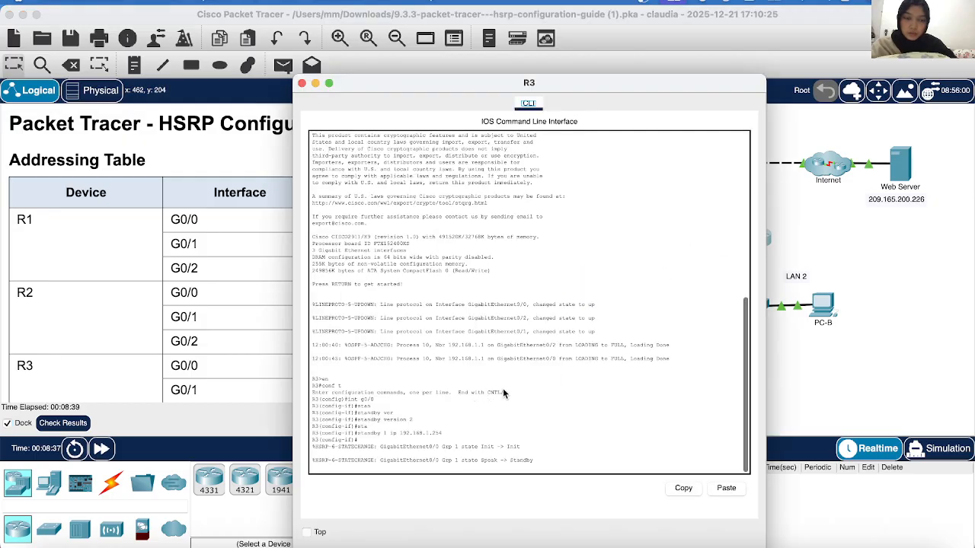
click(413, 468)
key(Return)
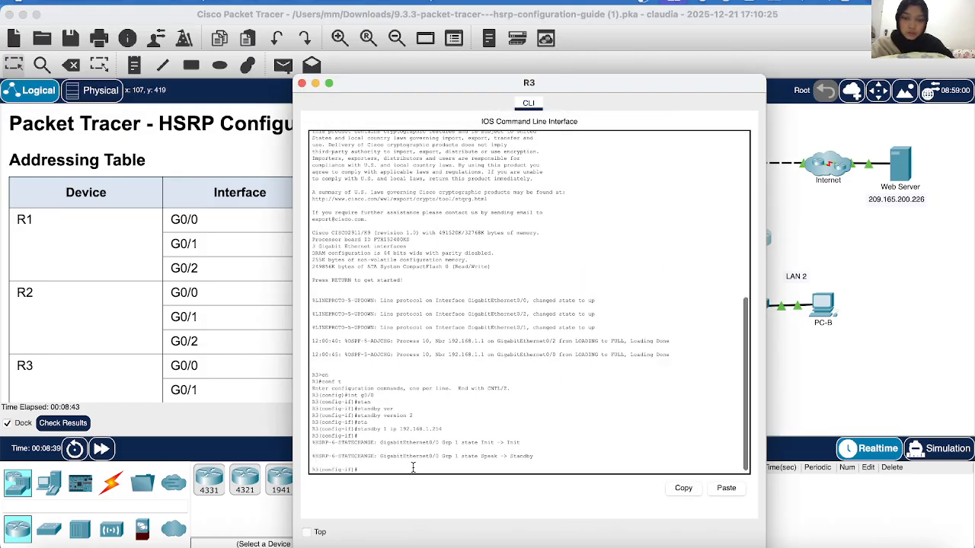
text(en)
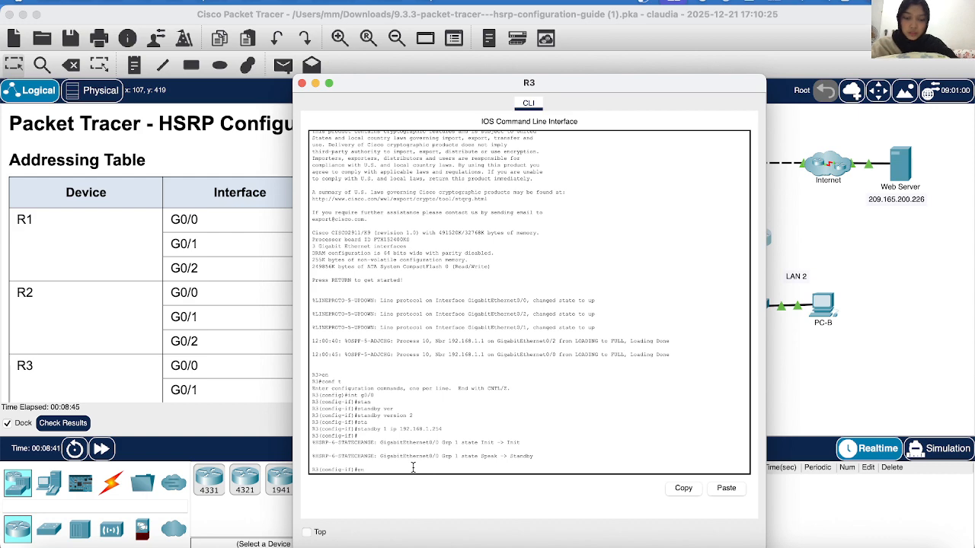
text(d)
key(Return)
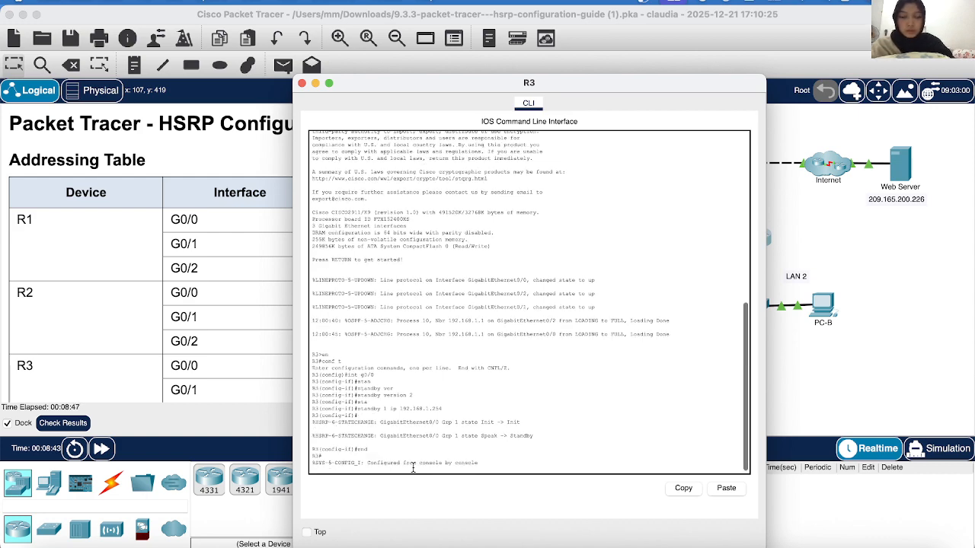
key(Return)
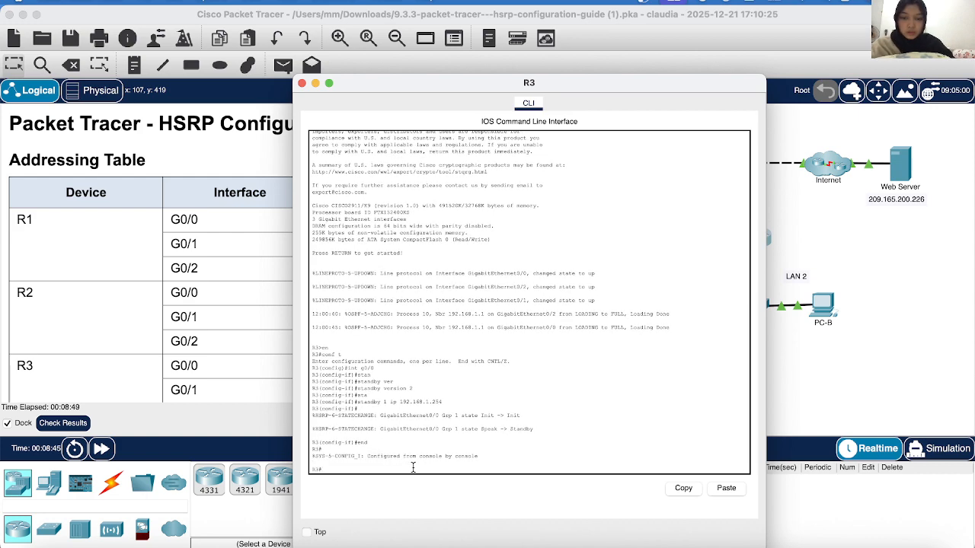
- Run the copied show standby command on R3, check its HSRP state and virtual IP address, and close the R3 window
click(720, 488)
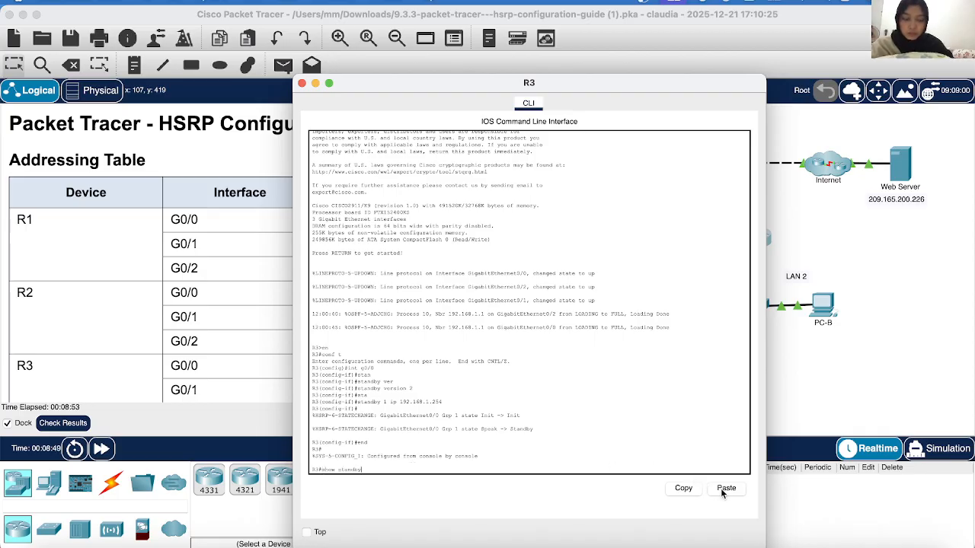
key(Return)
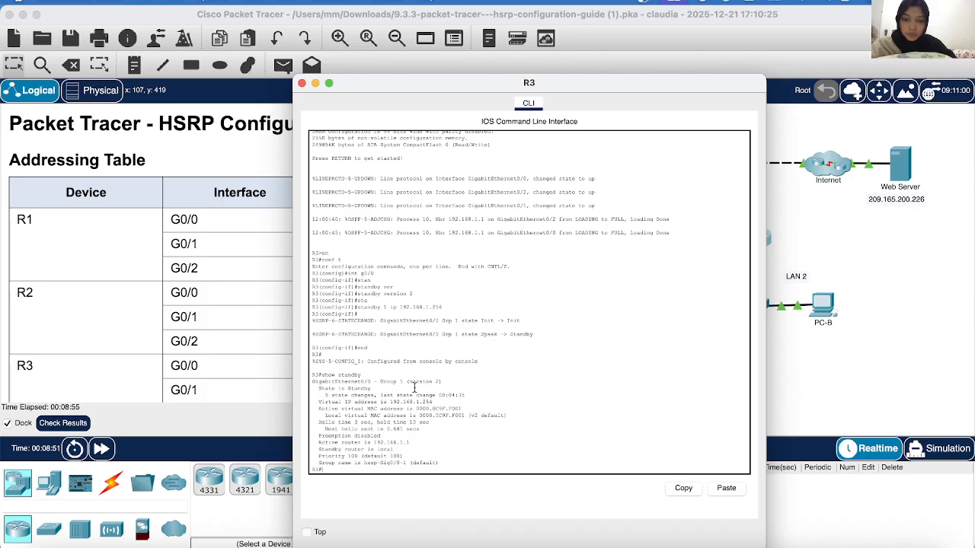
drag(451, 401, 297, 402)
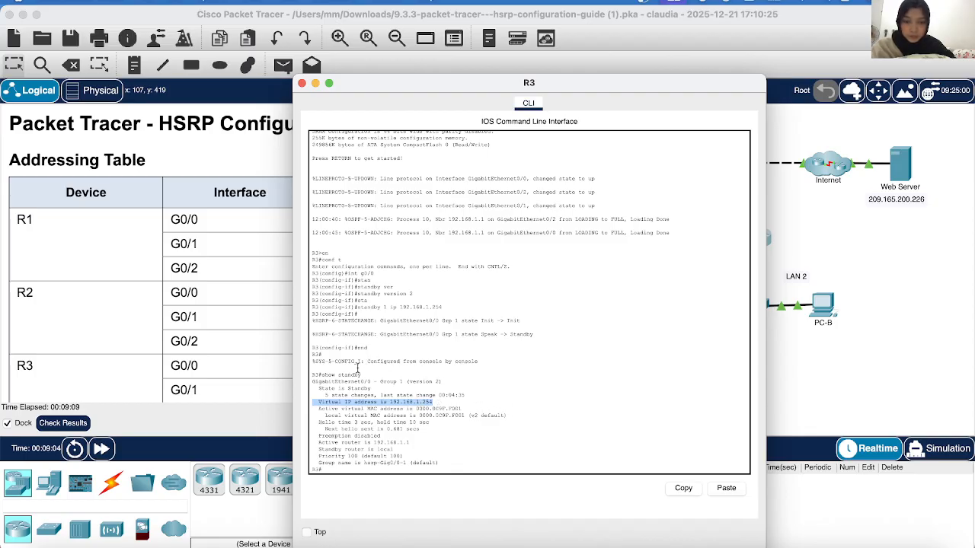
drag(373, 390, 342, 390)
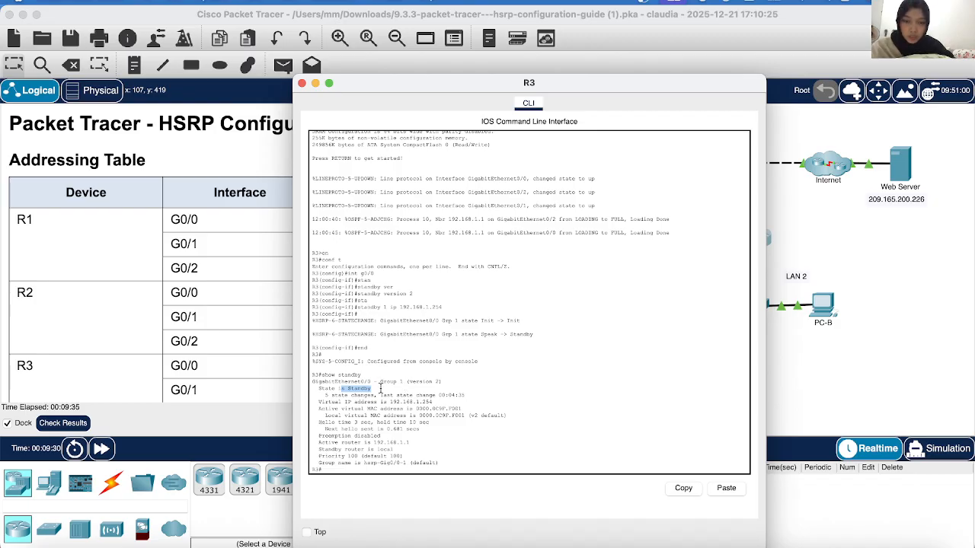
drag(439, 401, 388, 401)
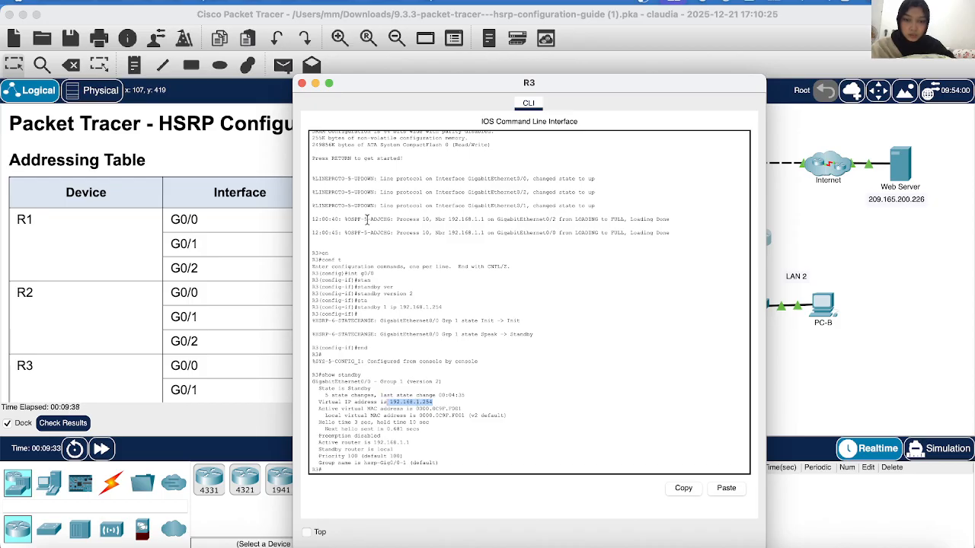
click(302, 83)
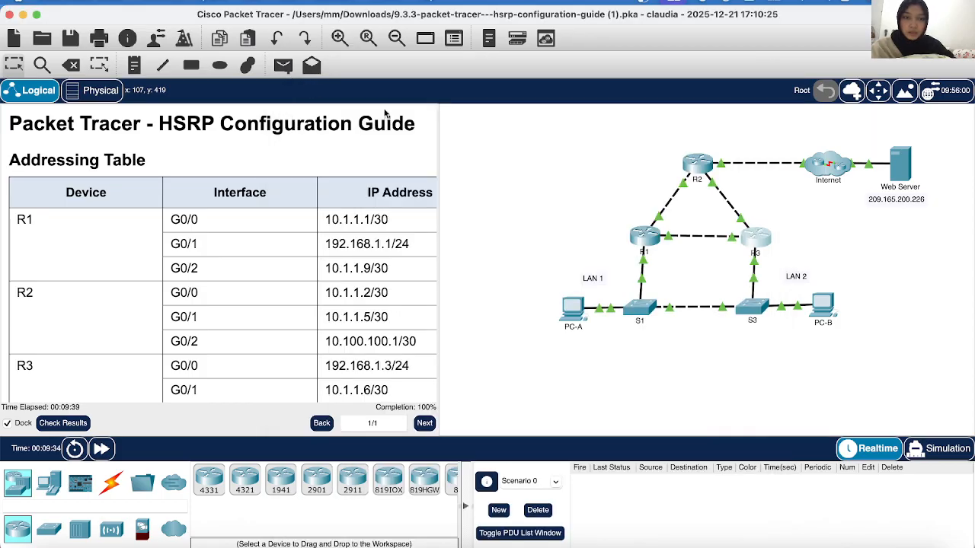
- Reopen R1's command line and check the HSRP state and virtual IP address in the earlier show standby output
click(640, 244)
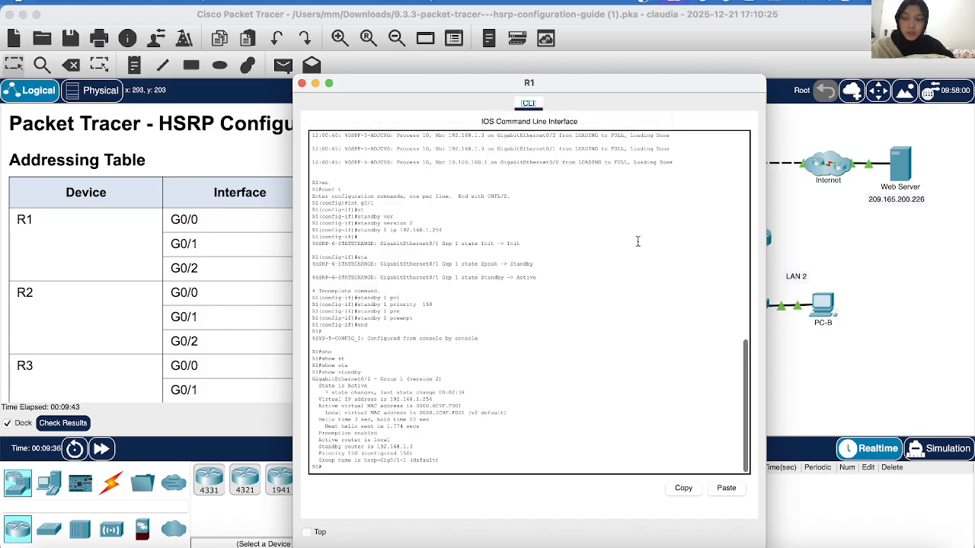
drag(374, 386, 316, 387)
drag(439, 400, 382, 399)
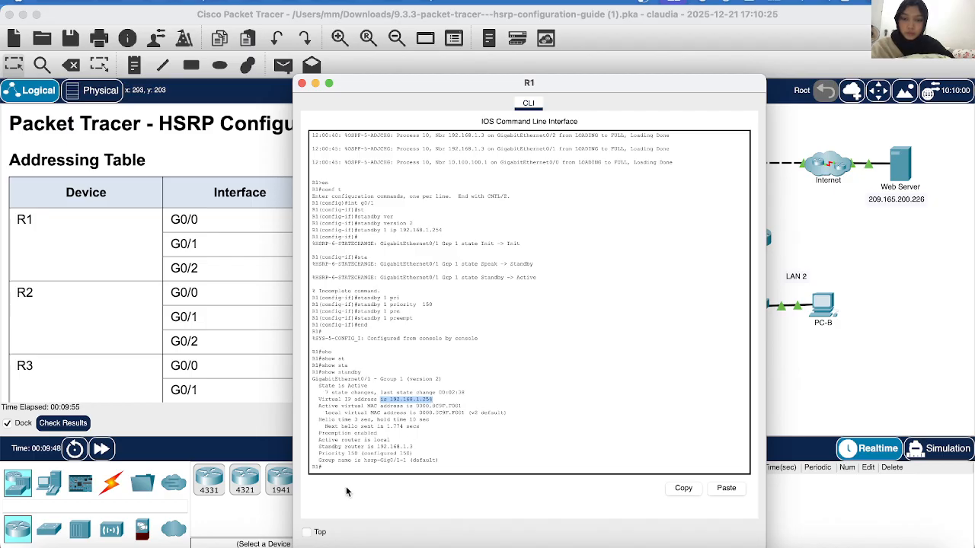
- Run show standby brief on R1, review the HSRP summary table, and close the R1 window
click(341, 467)
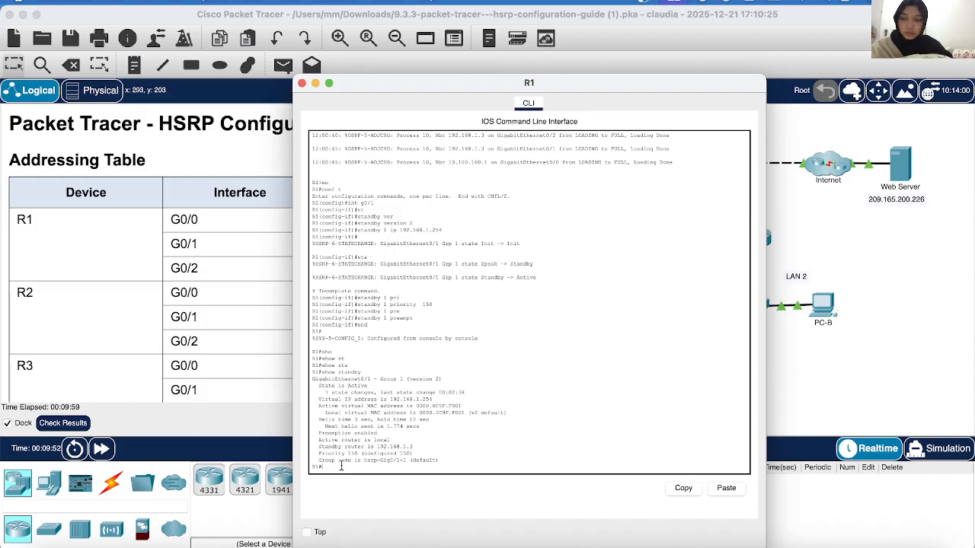
key(Up)
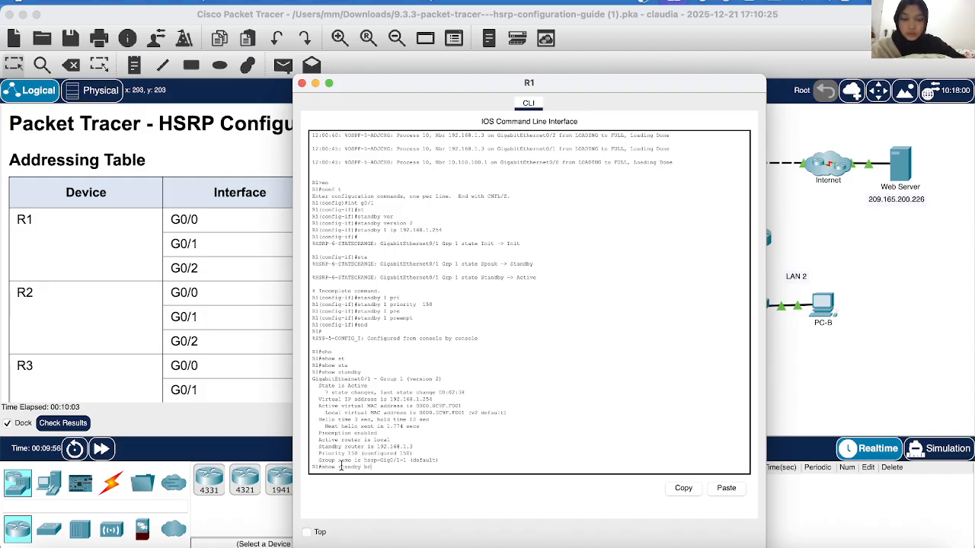
text(brief)
key(Return)
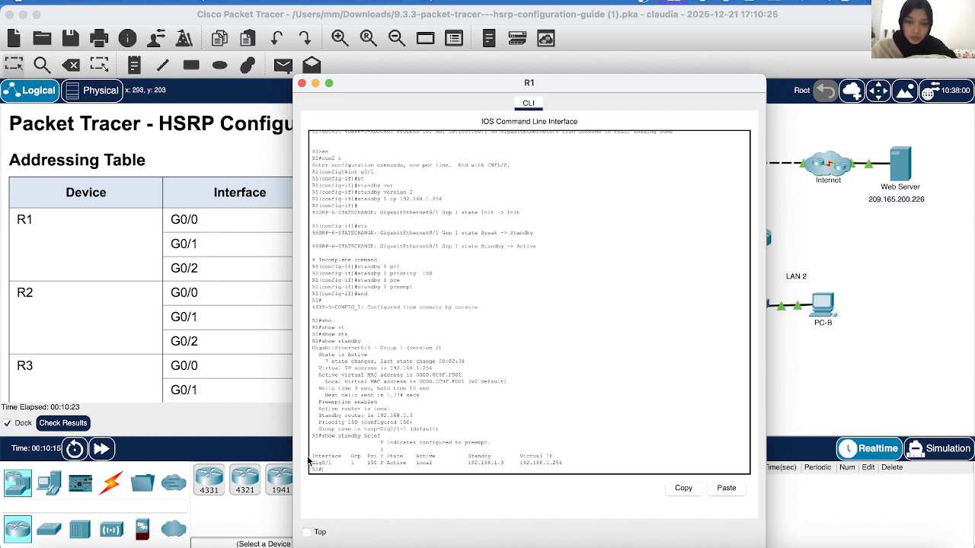
drag(312, 455, 566, 462)
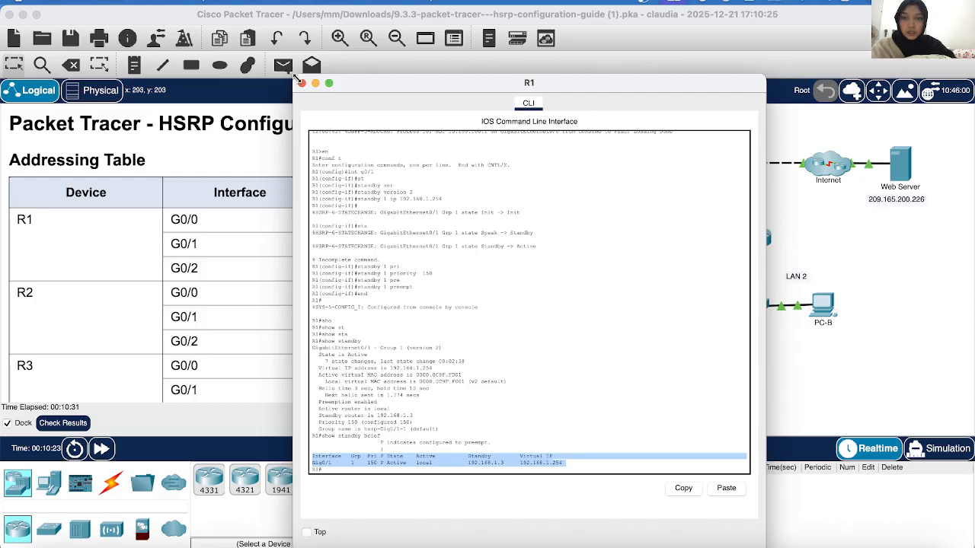
click(300, 82)
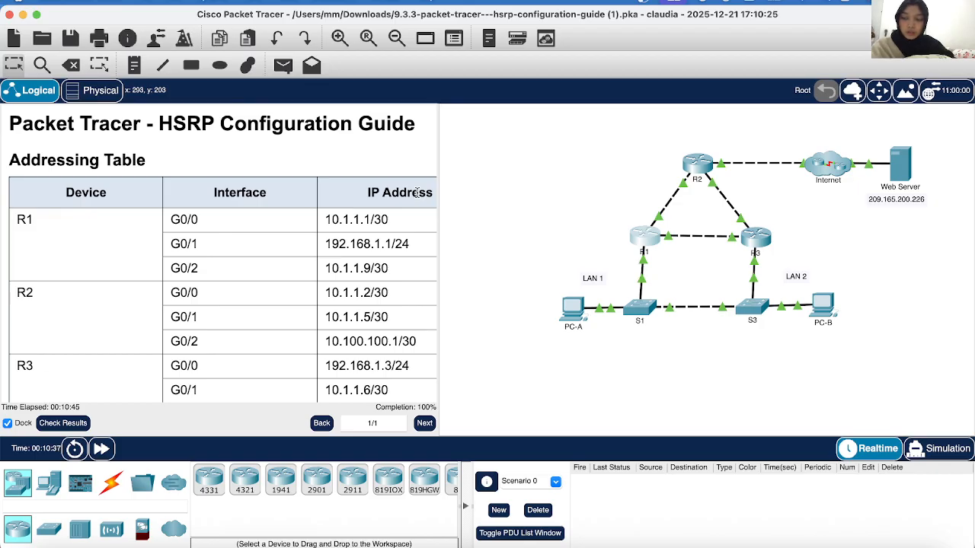
- Try to create a simple PDU starting at PC-A
click(283, 65)
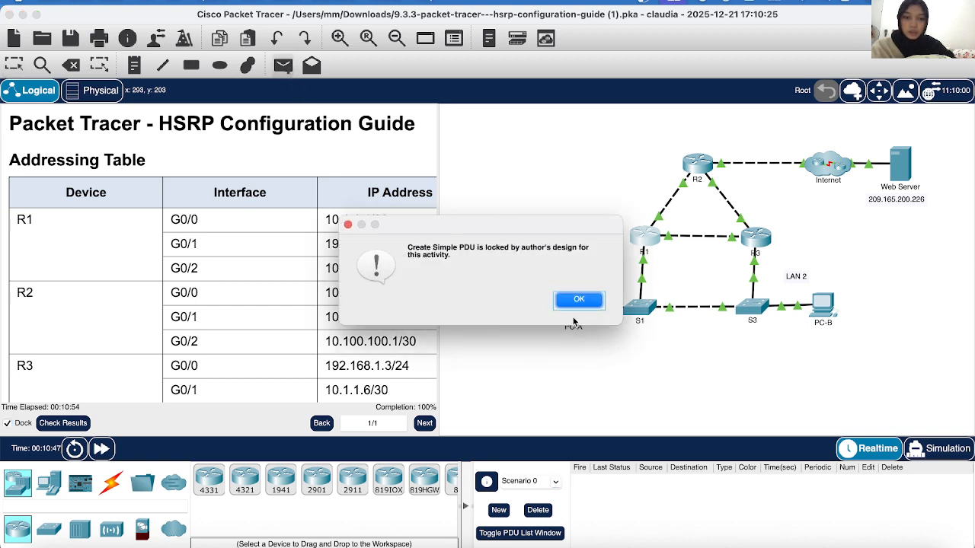
click(576, 301)
- Copy PC-B's IP address 192.168.1.103, without the prefix length, from the addressing table in the instructions
scroll(290, 256, down, 5)
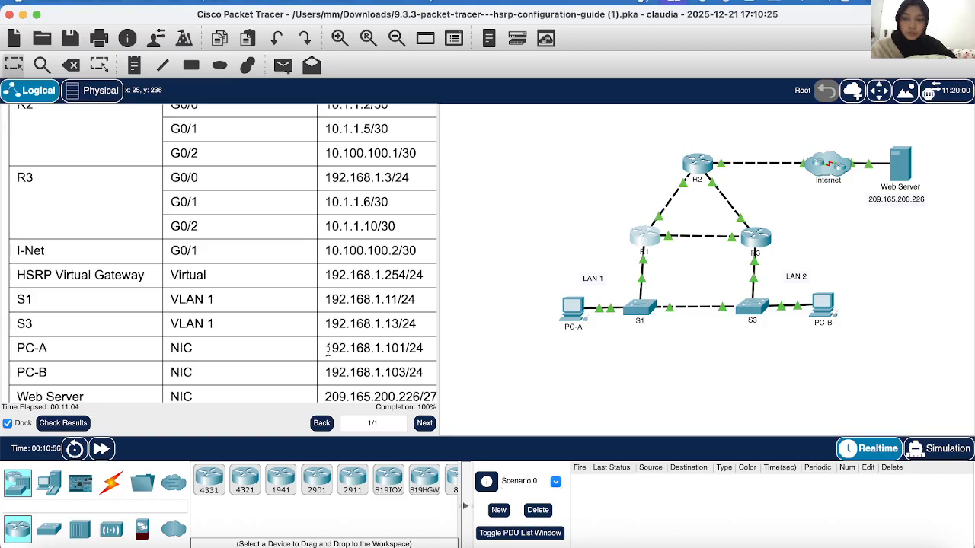
drag(324, 372, 404, 373)
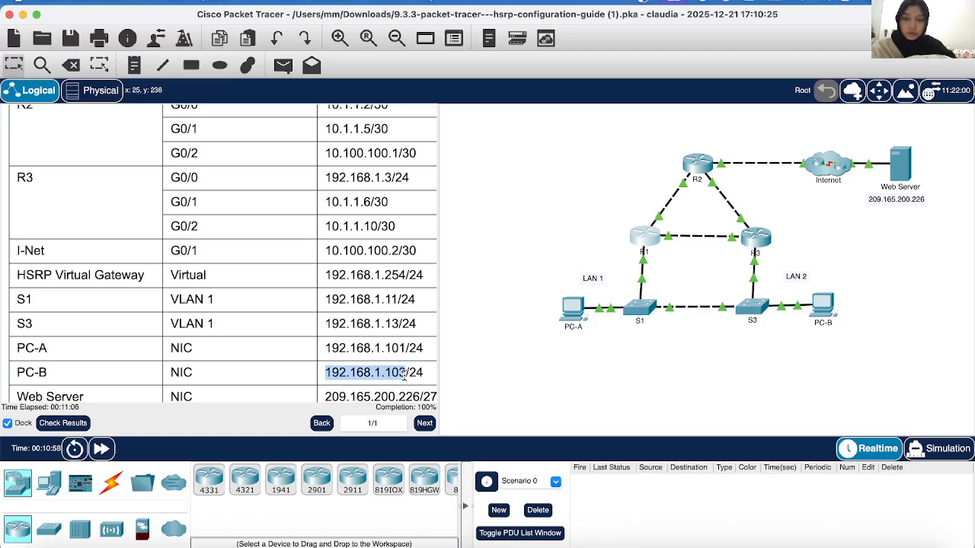
right_click(405, 374)
click(422, 381)
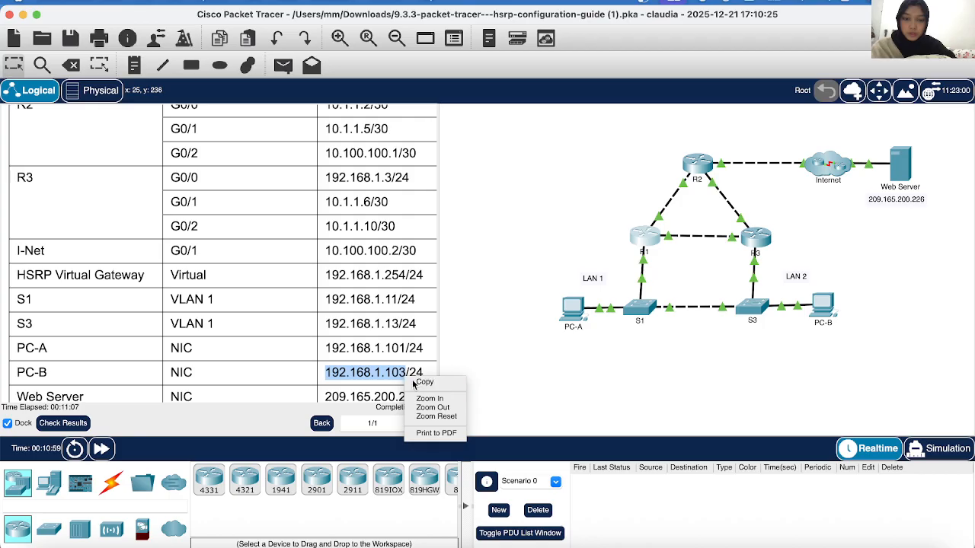
- Ping PC-B at 192.168.1.103 from PC-A's Command Prompt, review the replies, and close the PC-A window
click(575, 305)
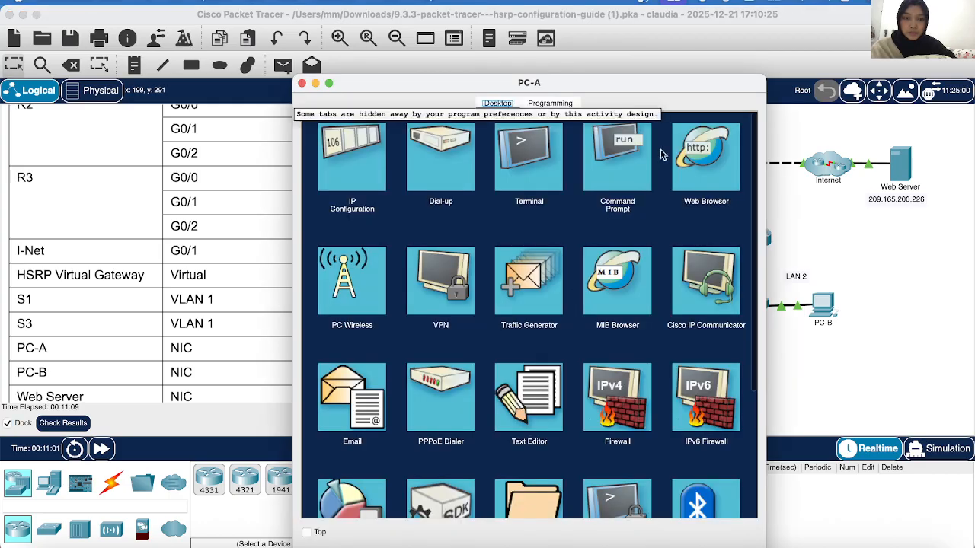
click(537, 152)
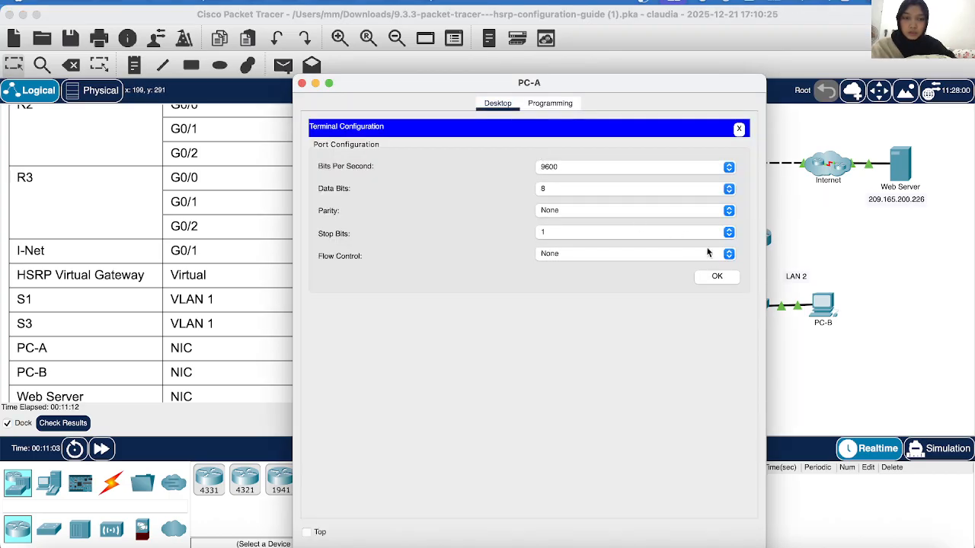
click(739, 129)
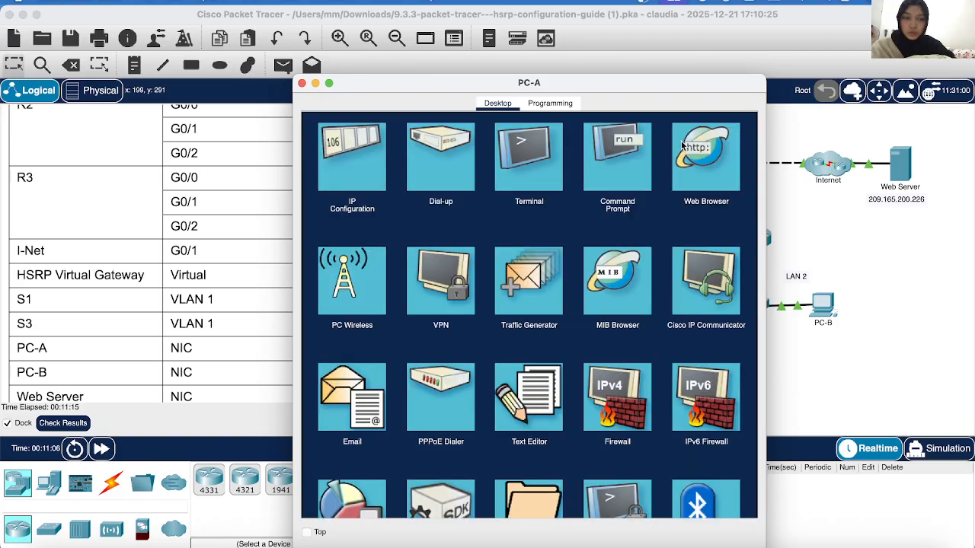
click(617, 151)
text(p)
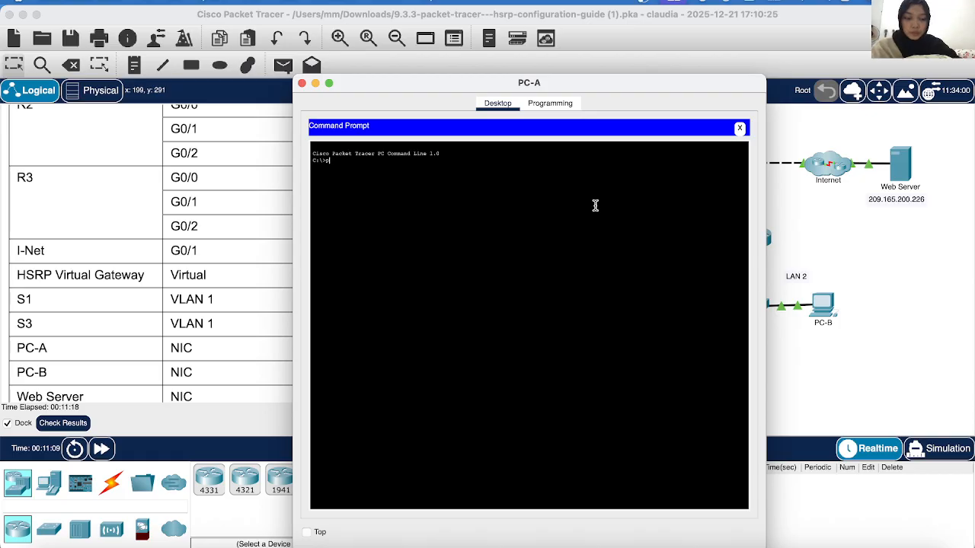
text(ing)
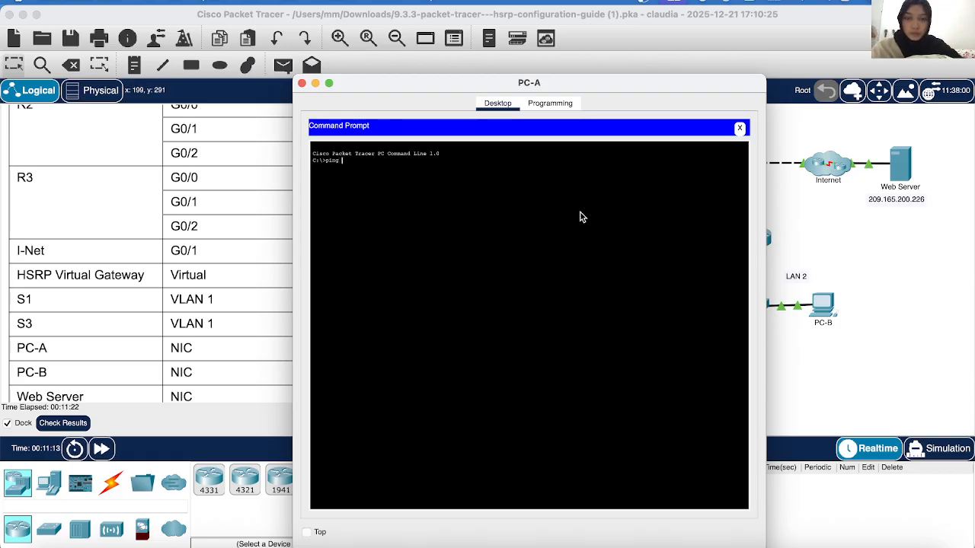
right_click(580, 213)
click(597, 230)
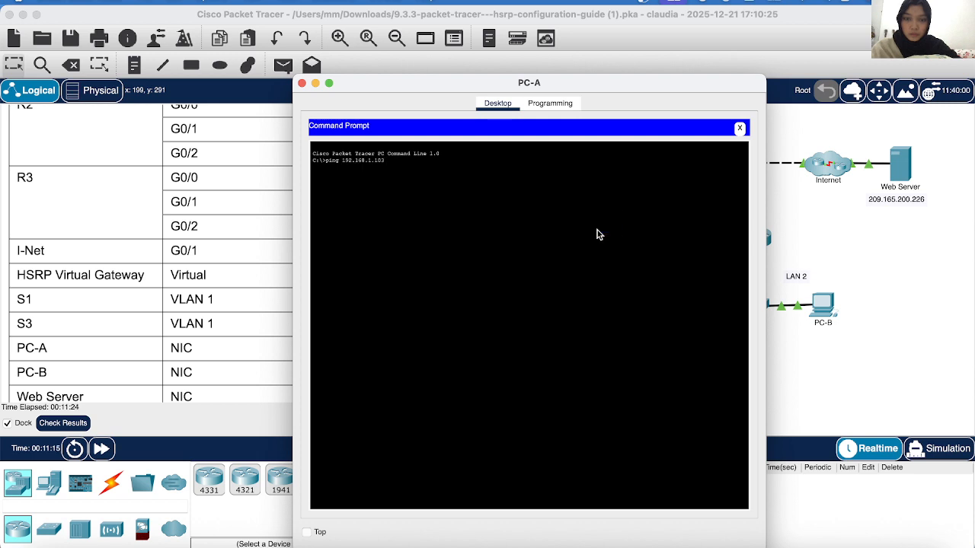
key(Return)
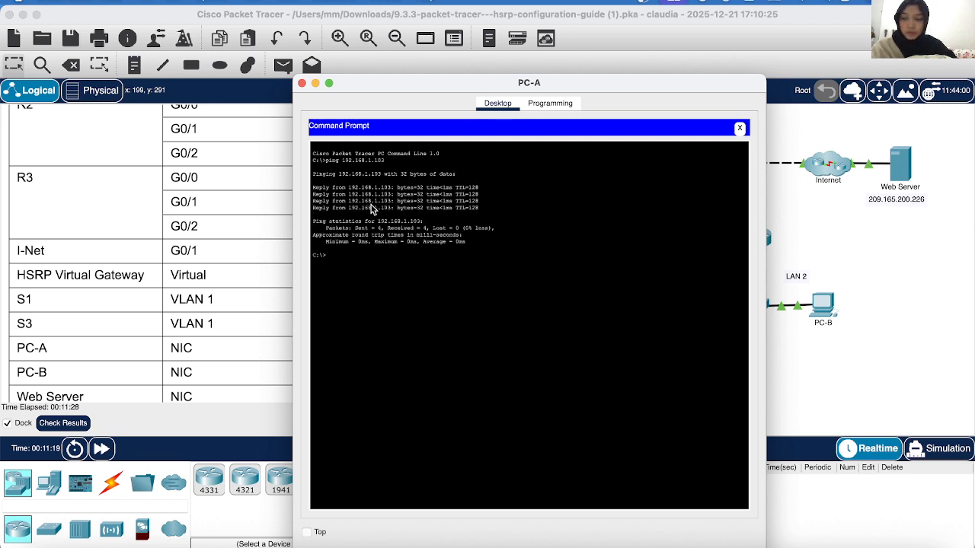
click(302, 84)
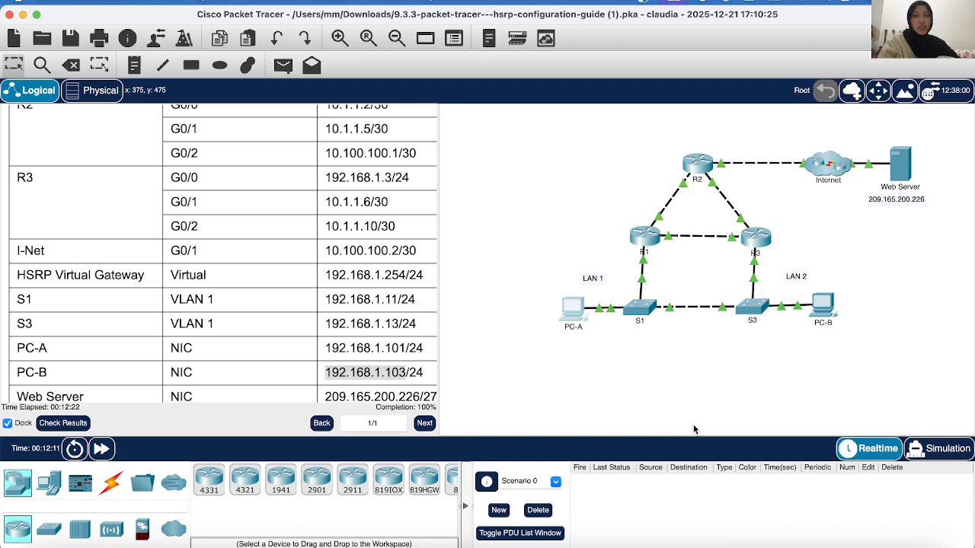
click(757, 547)
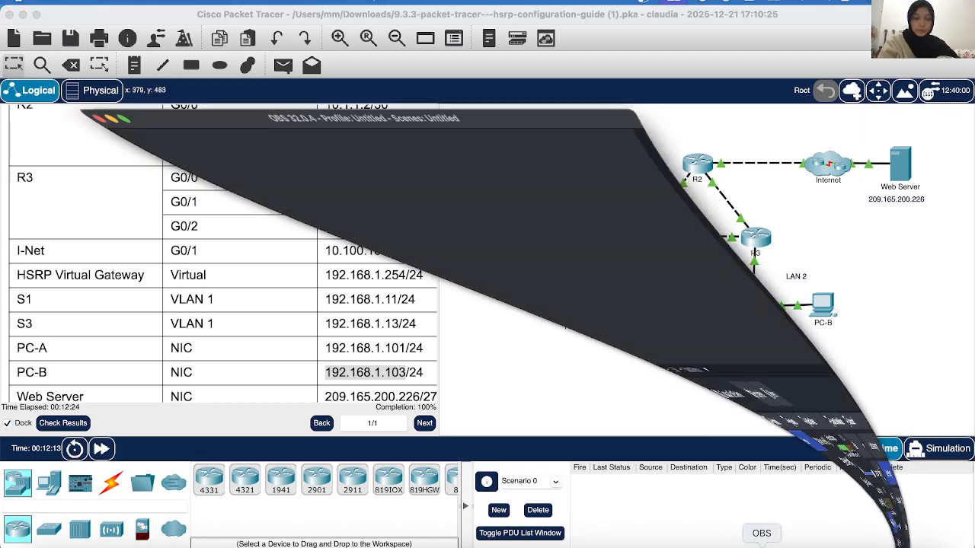